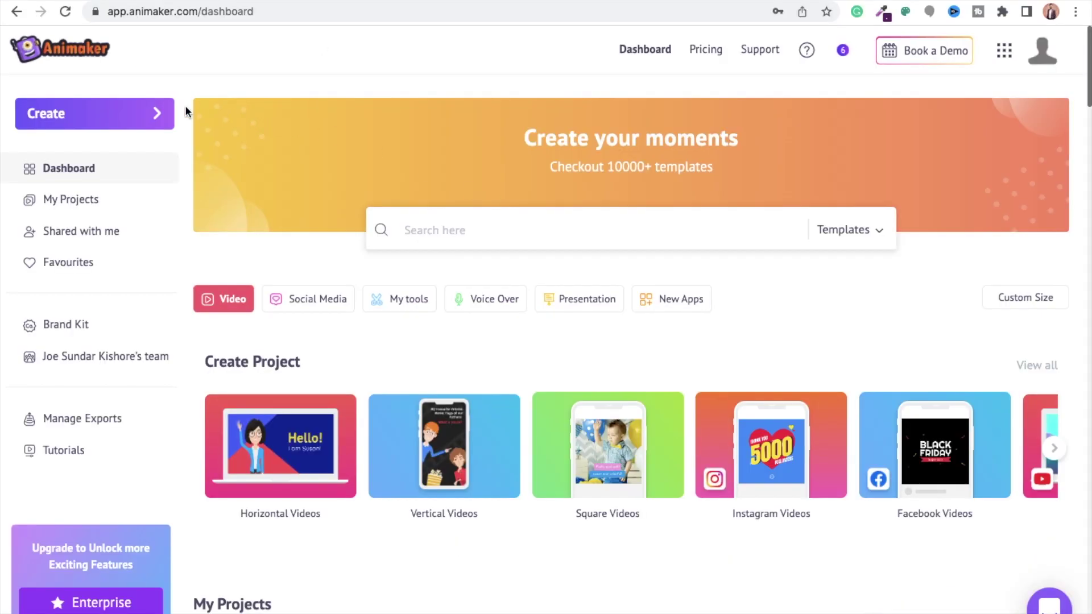
Create a new video from a Blank Page using the Create dropdown.
{"action": "left_click", "coordinate": [157, 114]}
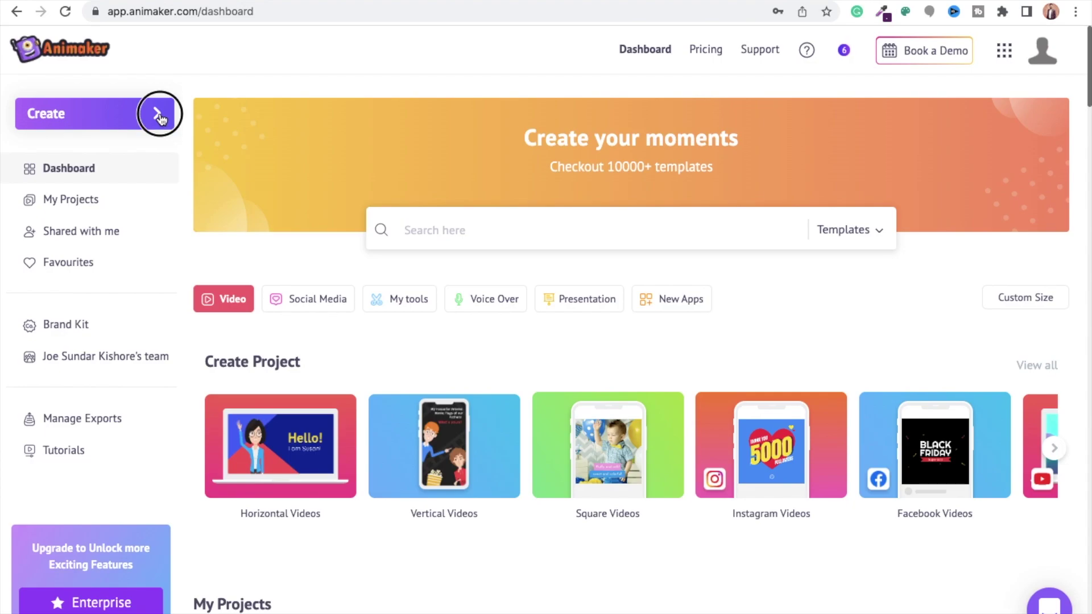
{"action": "mouse_move", "coordinate": [230, 128]}
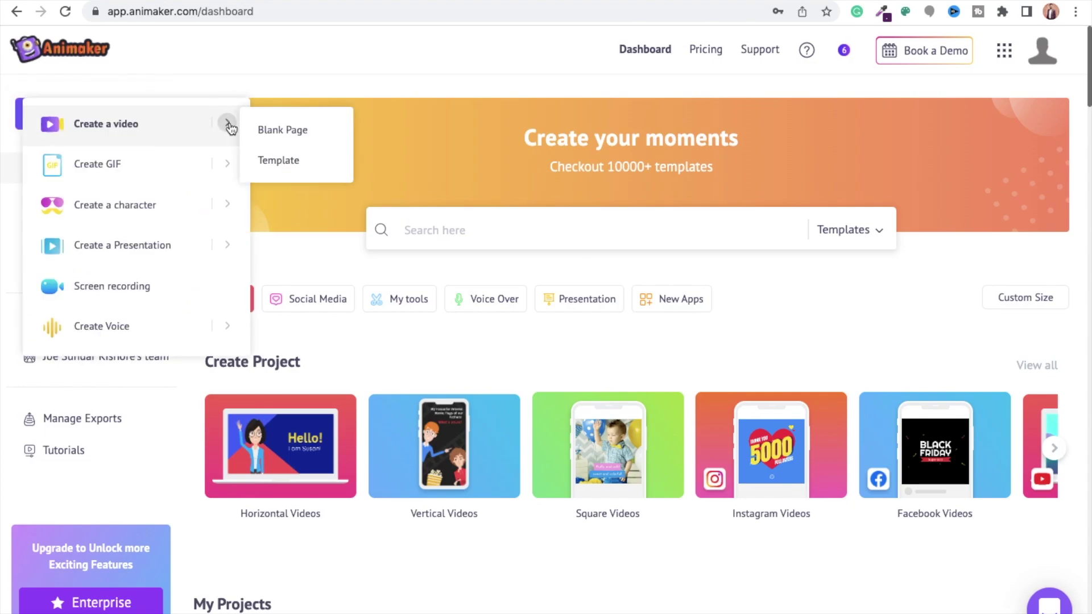
{"action": "left_click", "coordinate": [263, 129]}
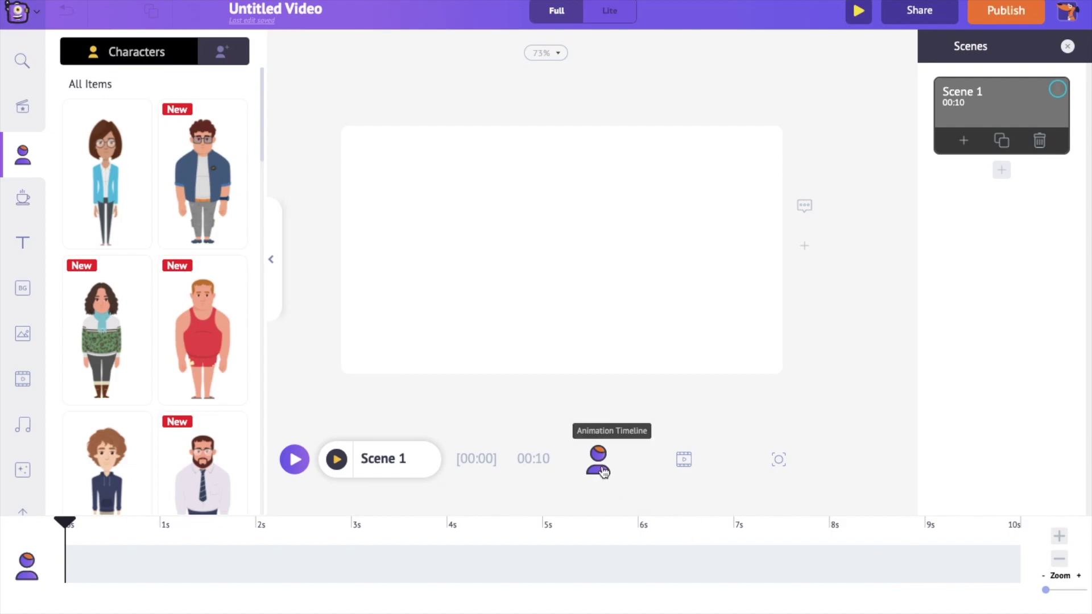
{"action": "left_click", "coordinate": [684, 462]}
{"action": "left_click", "coordinate": [784, 460]}
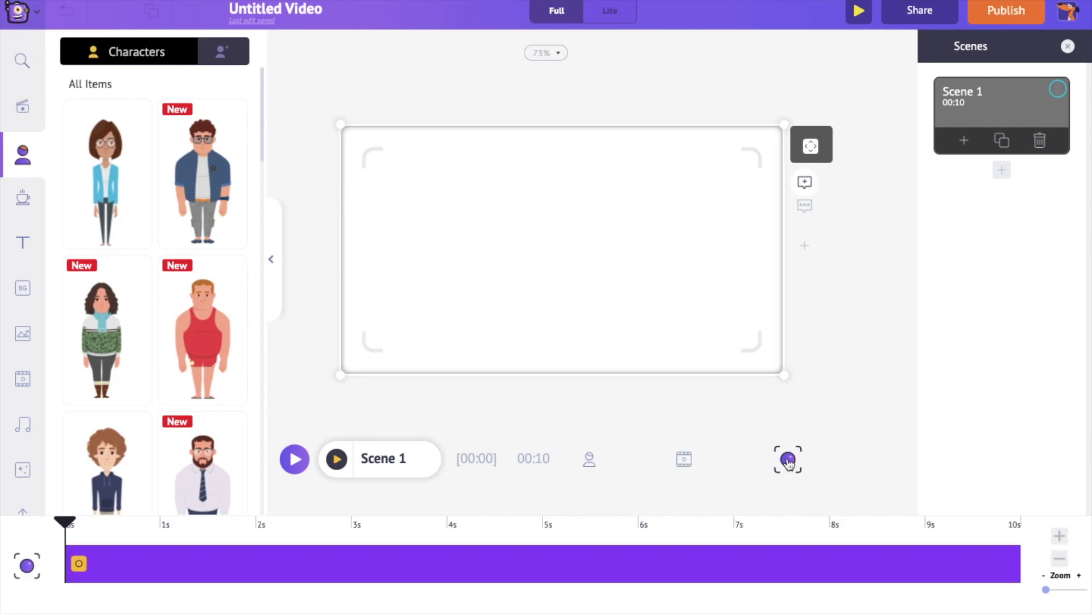
{"action": "left_click", "coordinate": [590, 461]}
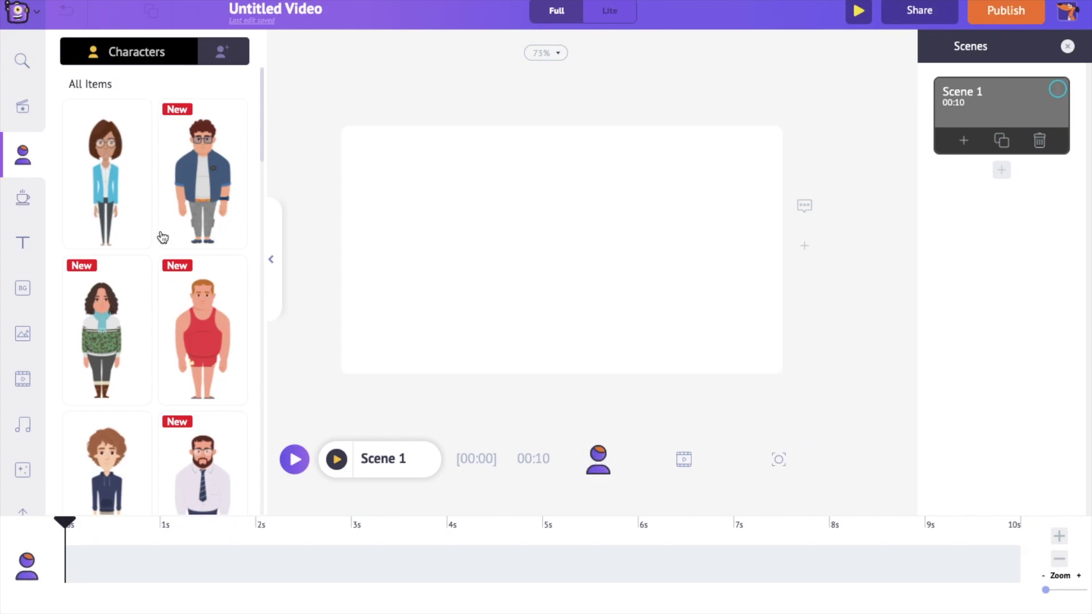
{"action": "scroll", "coordinate": [161, 236], "scroll_direction": "down", "scroll_amount": 10}
{"action": "scroll", "coordinate": [161, 236], "scroll_direction": "up", "scroll_amount": 10}
{"action": "left_click", "coordinate": [24, 199]}
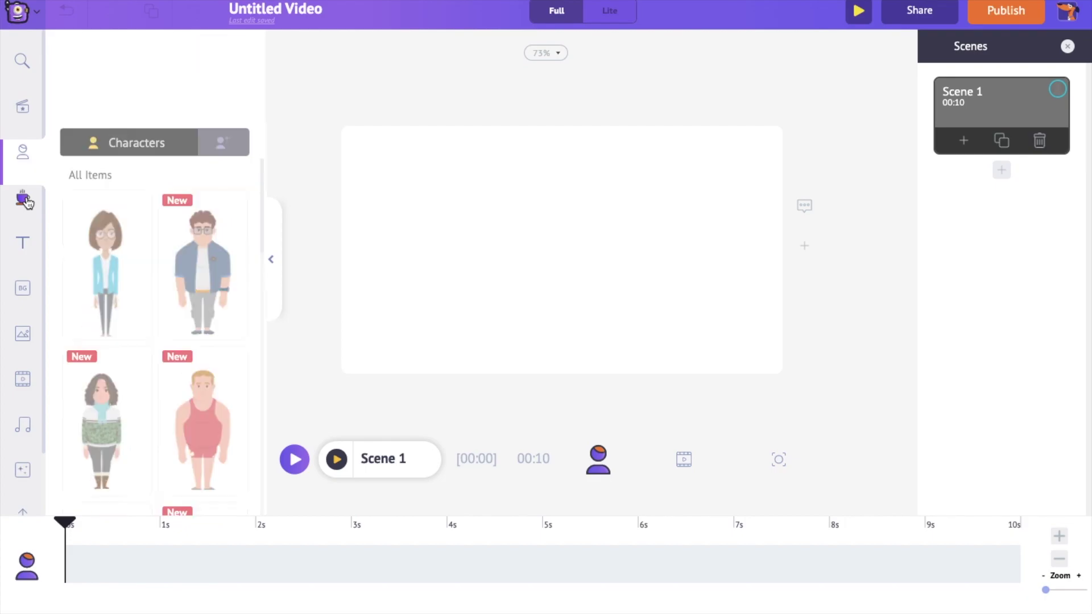
{"action": "scroll", "coordinate": [133, 218], "scroll_direction": "down", "scroll_amount": 10}
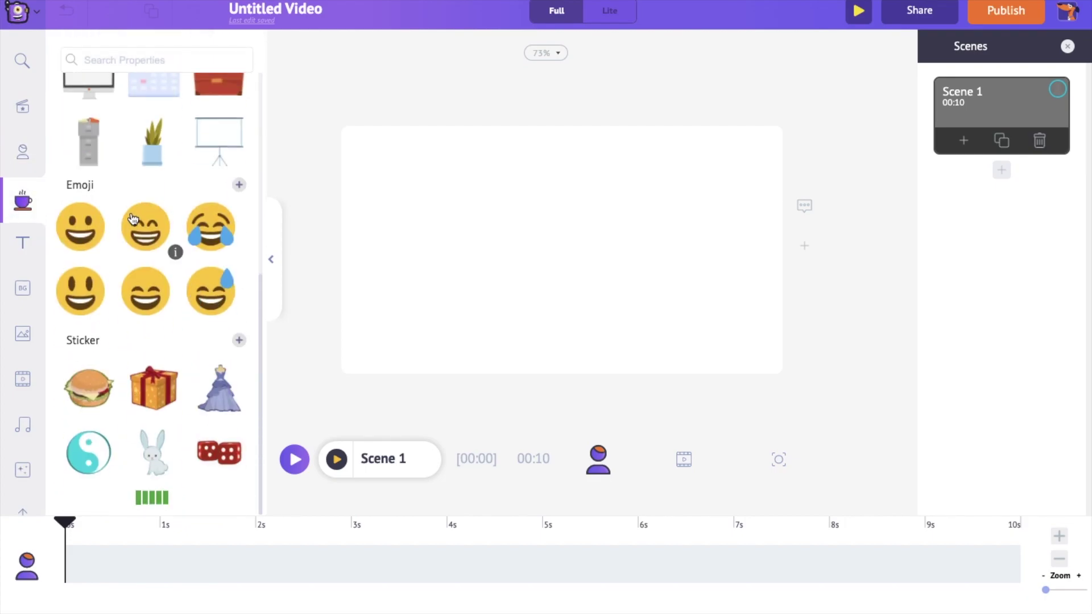
{"action": "left_click", "coordinate": [23, 426]}
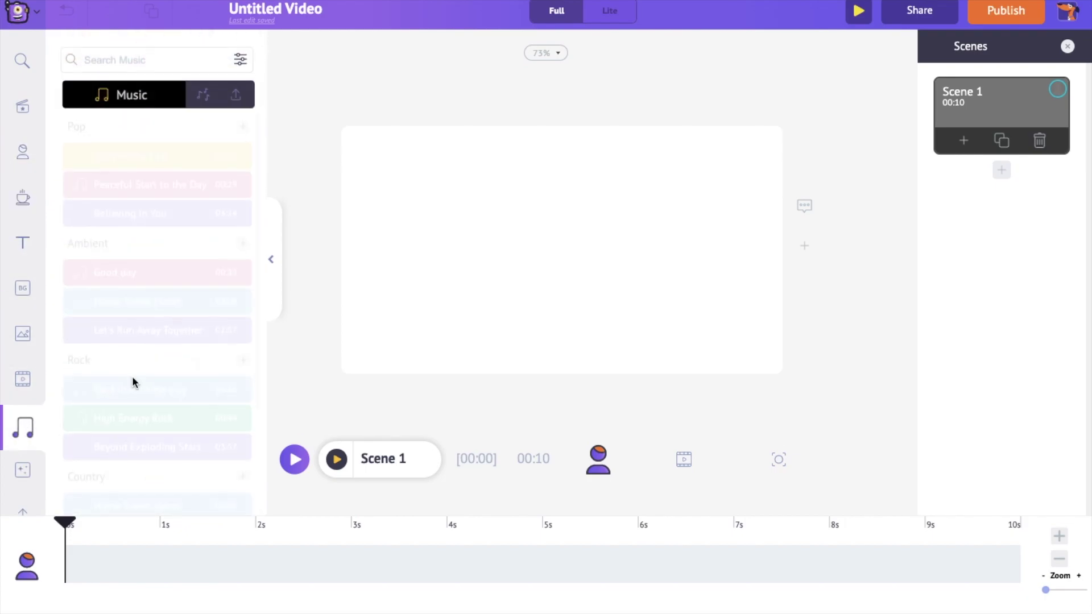
{"action": "scroll", "coordinate": [132, 376], "scroll_direction": "down", "scroll_amount": 3}
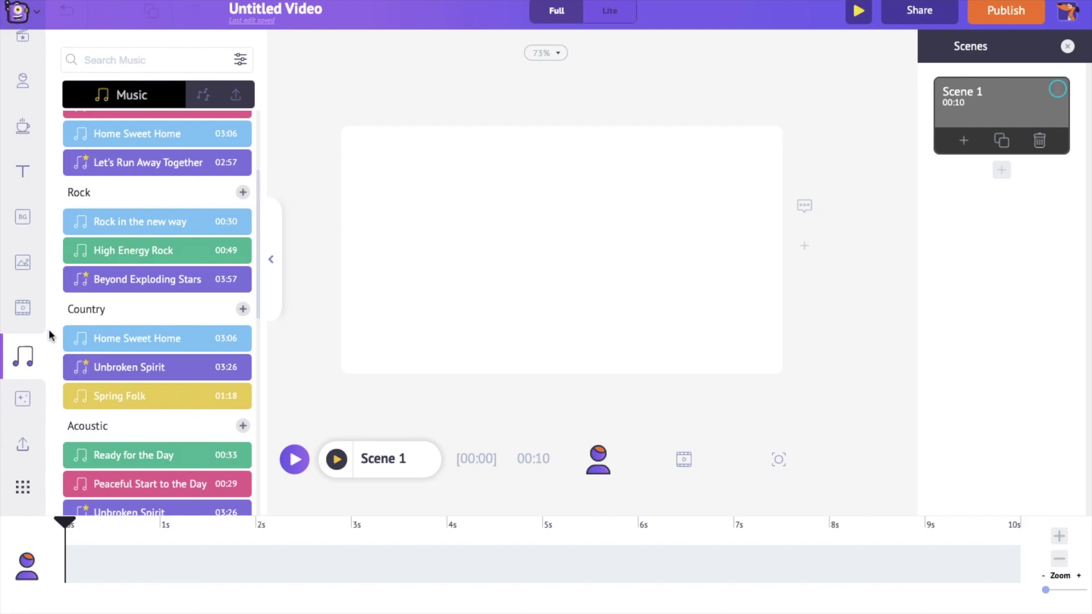
{"action": "left_click", "coordinate": [27, 169]}
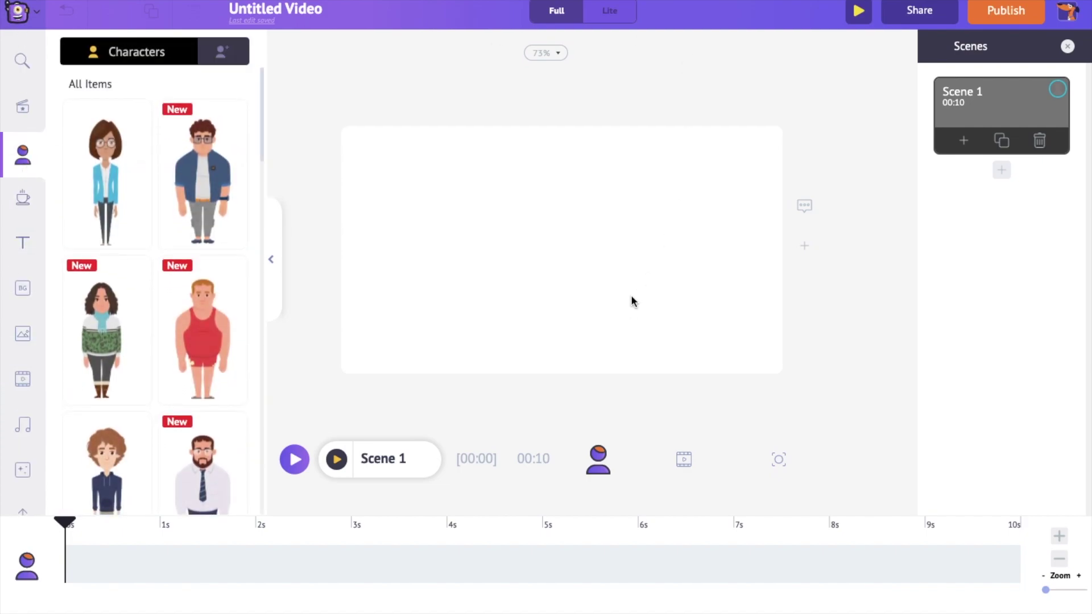
{"action": "scroll", "coordinate": [258, 372], "scroll_direction": "down", "scroll_amount": 4}
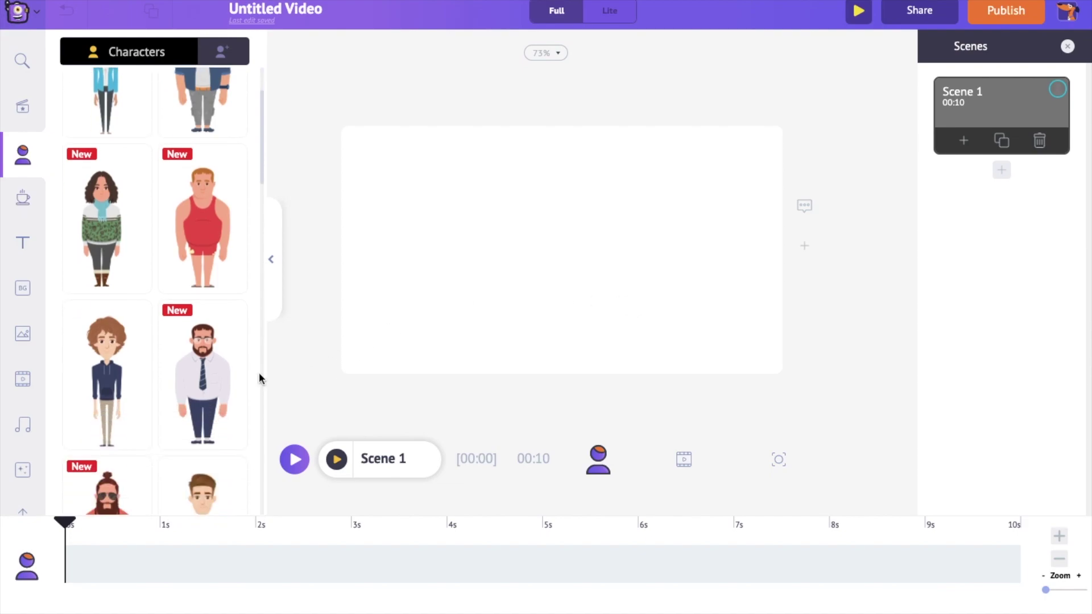
{"action": "left_click", "coordinate": [206, 405]}
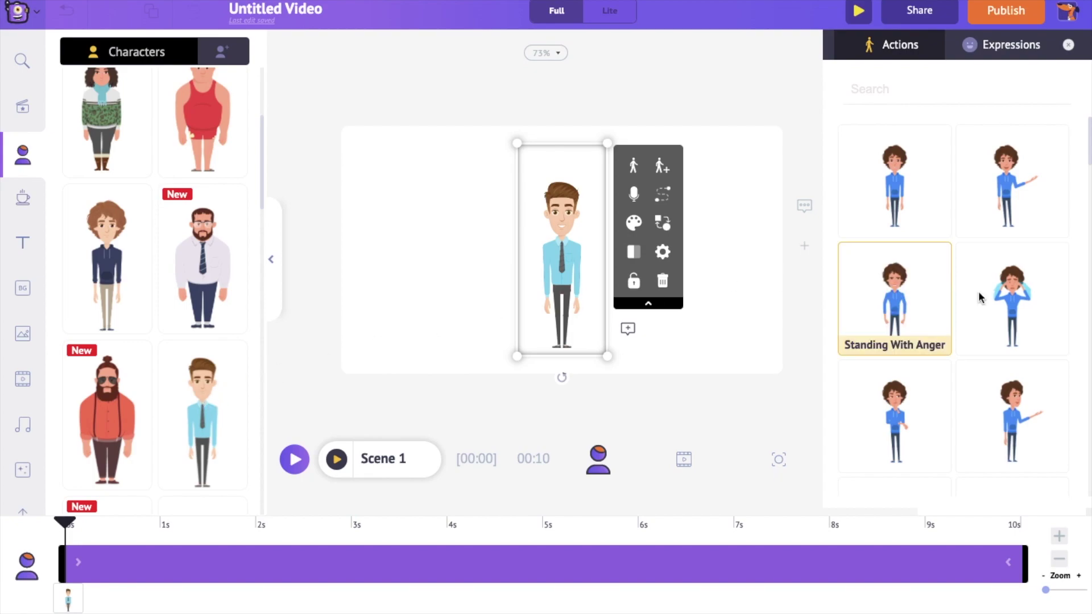
Give the light-blue-shirt man the Waving And Saying Hi action, found by searching 'waving'.
{"action": "scroll", "coordinate": [994, 320], "scroll_direction": "down", "scroll_amount": 5}
{"action": "scroll", "coordinate": [994, 321], "scroll_direction": "down", "scroll_amount": 10}
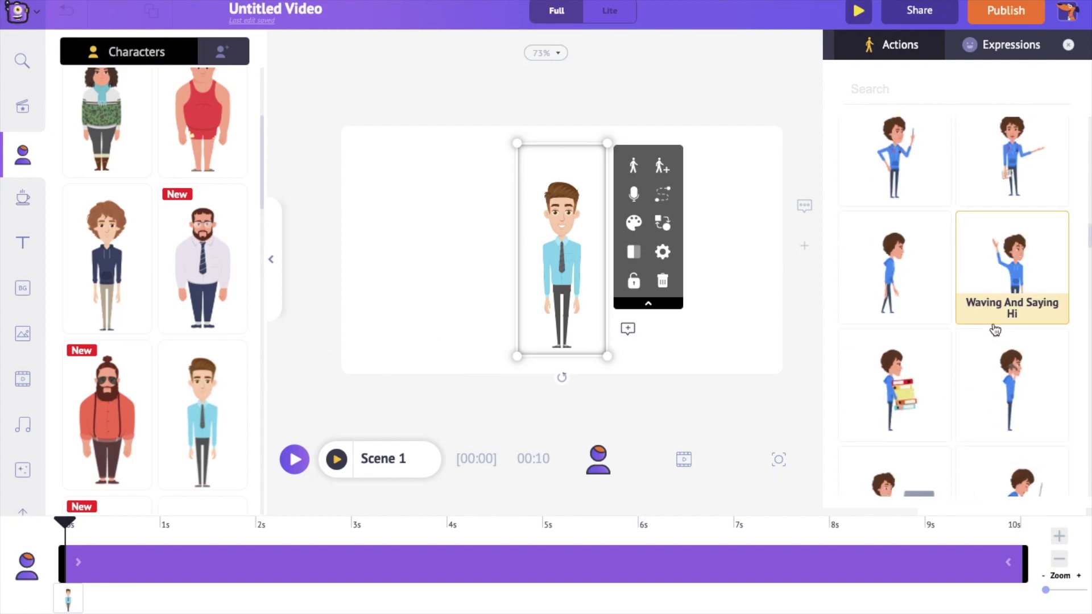
{"action": "scroll", "coordinate": [995, 329], "scroll_direction": "up", "scroll_amount": 5}
{"action": "left_click", "coordinate": [909, 89]}
{"action": "type", "text": "waving"}
{"action": "key", "text": "Return"}
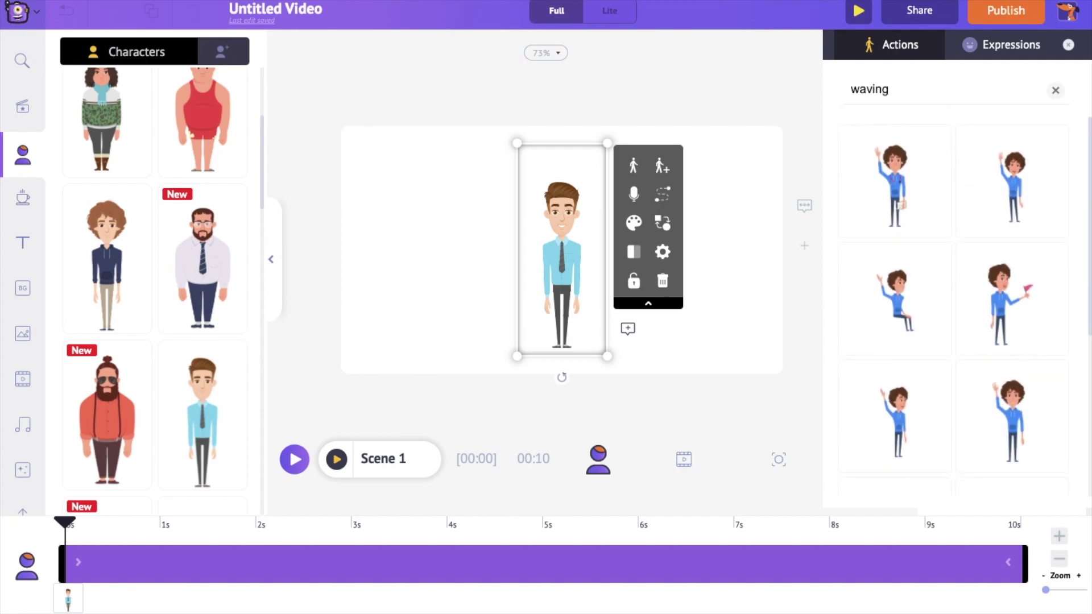
{"action": "left_click", "coordinate": [1045, 391]}
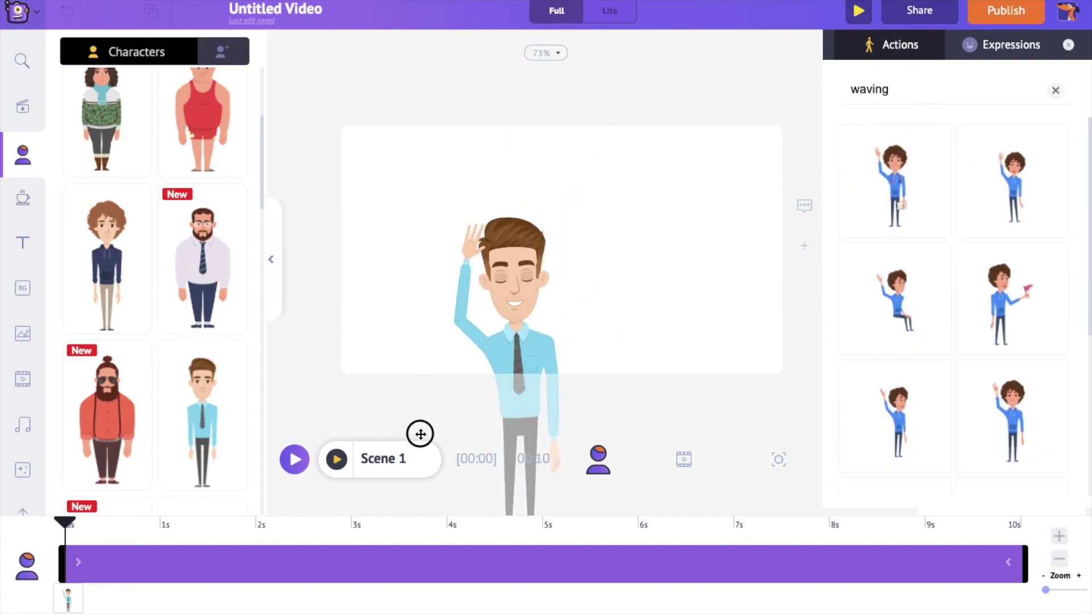
{"action": "left_click", "coordinate": [441, 325]}
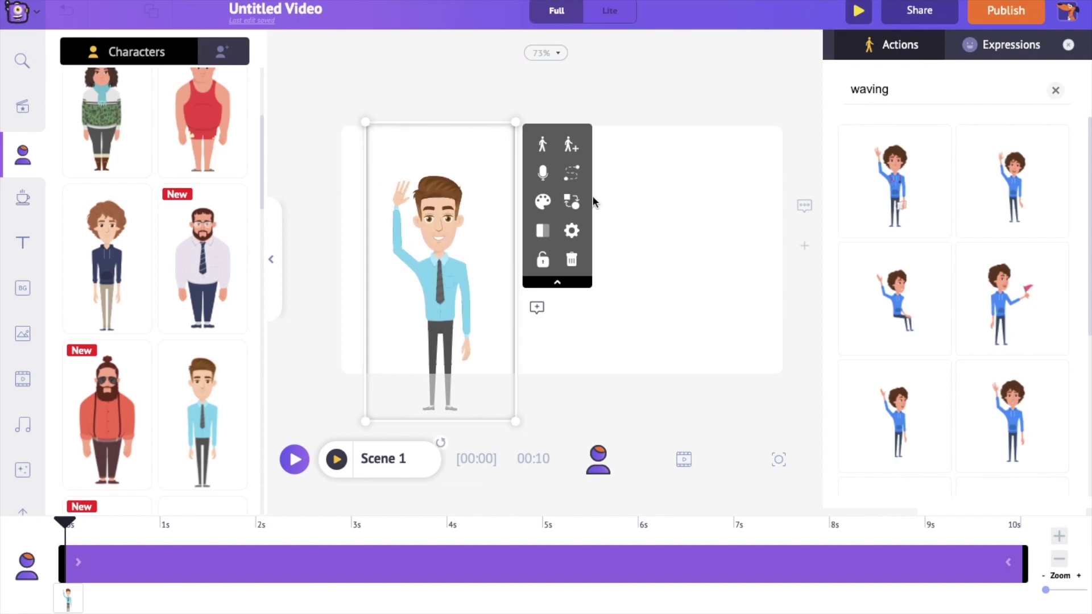
In the character's colour settings, set skin to white FFFFFF and eyes and hair to black.
{"action": "left_click", "coordinate": [550, 203]}
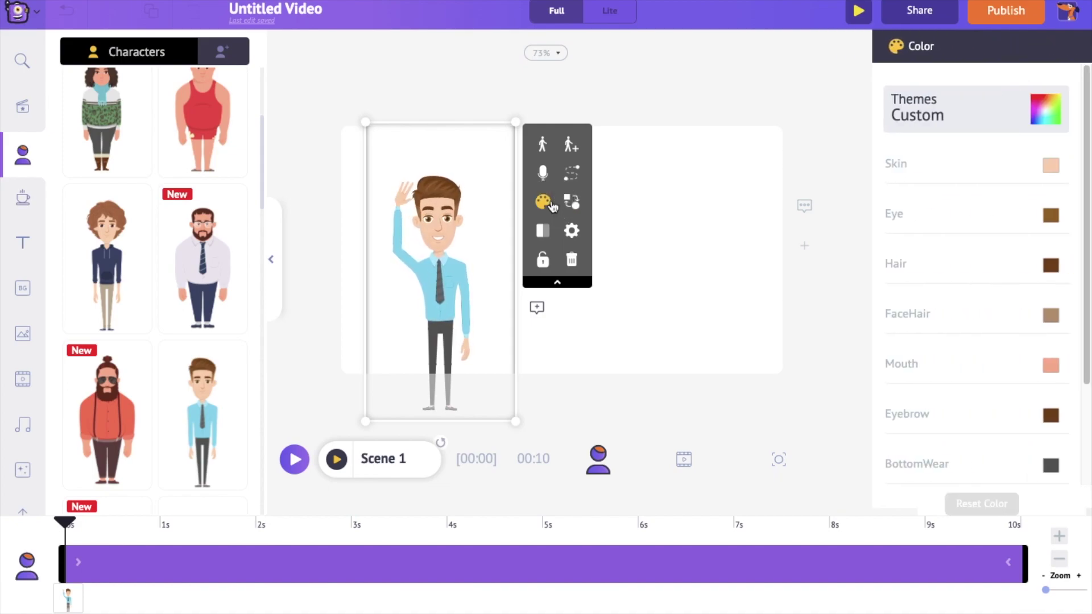
{"action": "left_click", "coordinate": [1051, 165]}
{"action": "left_click", "coordinate": [962, 382]}
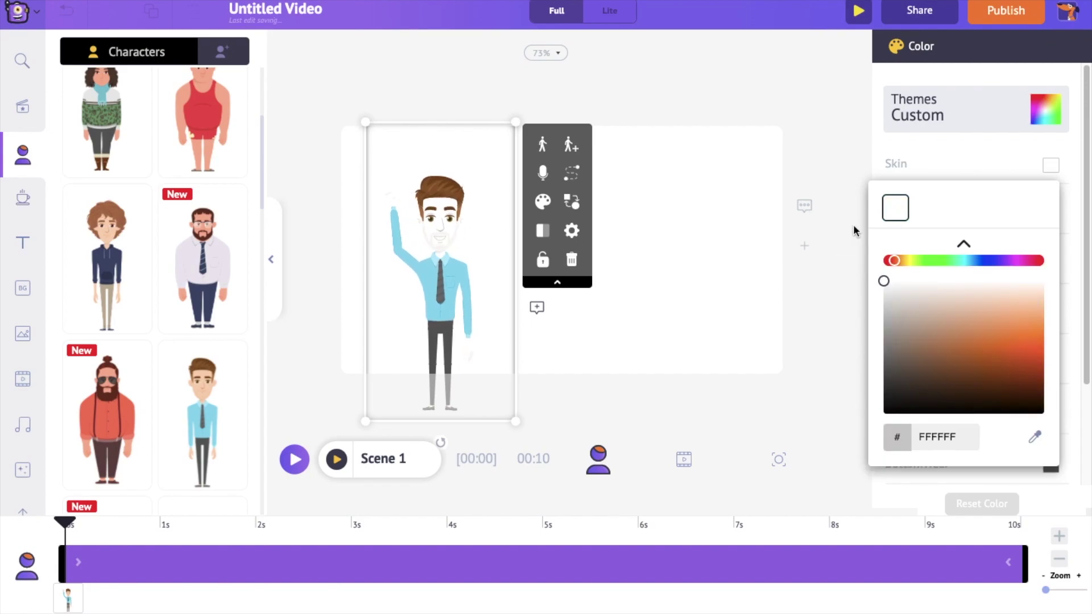
{"action": "left_click", "coordinate": [852, 231]}
{"action": "left_click", "coordinate": [1051, 215]}
{"action": "left_click", "coordinate": [1050, 265]}
{"action": "left_click", "coordinate": [906, 327]}
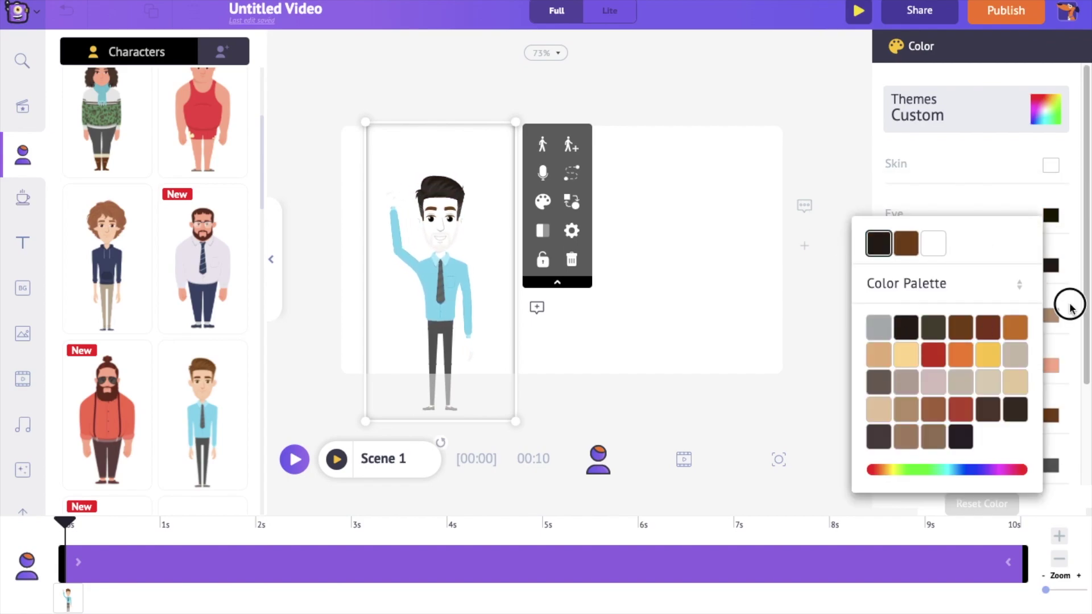
Darken another body part's colour and make the TopWear shirt white.
{"action": "left_click", "coordinate": [1052, 315]}
{"action": "left_click", "coordinate": [906, 139]}
{"action": "left_click", "coordinate": [906, 243]}
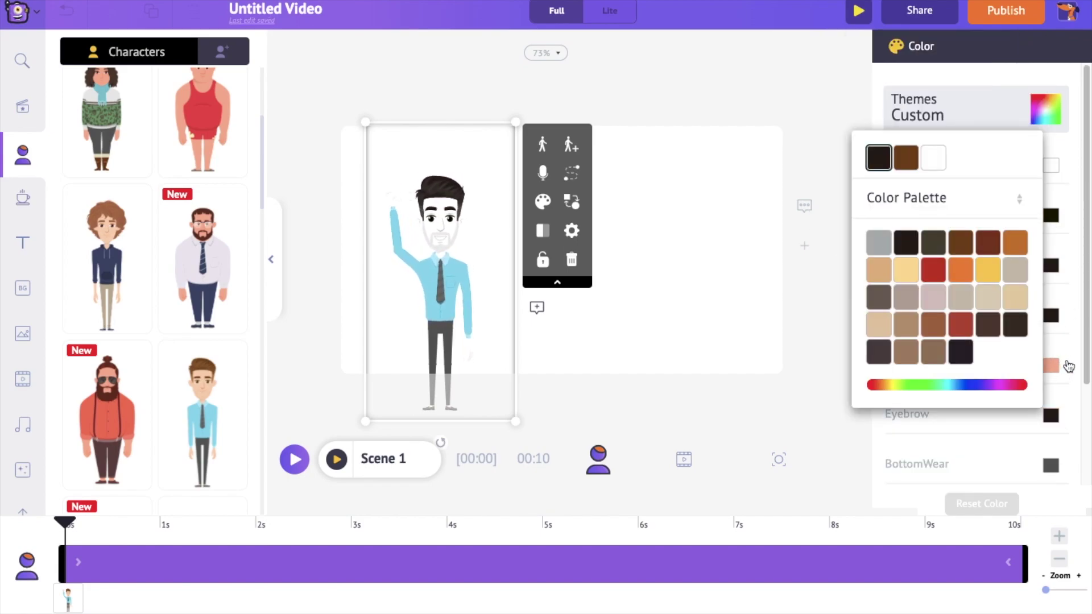
{"action": "scroll", "coordinate": [1067, 360], "scroll_direction": "down", "scroll_amount": 3}
{"action": "left_click", "coordinate": [1029, 387]}
{"action": "left_click", "coordinate": [495, 282]}
{"action": "left_click", "coordinate": [478, 284]}
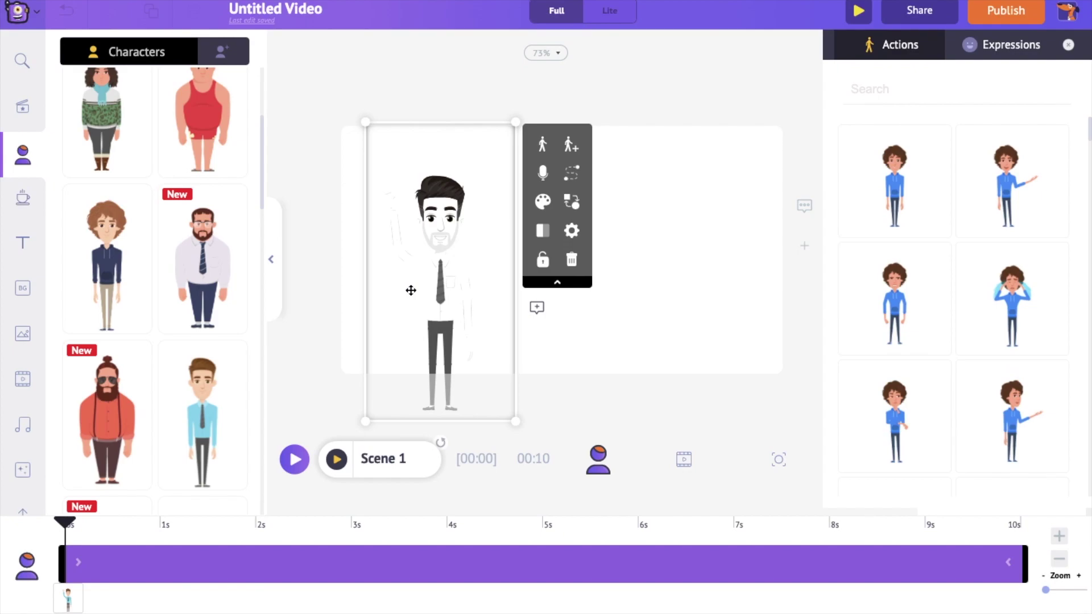
Change the scene background from white to a custom grey colour.
{"action": "left_click", "coordinate": [684, 330]}
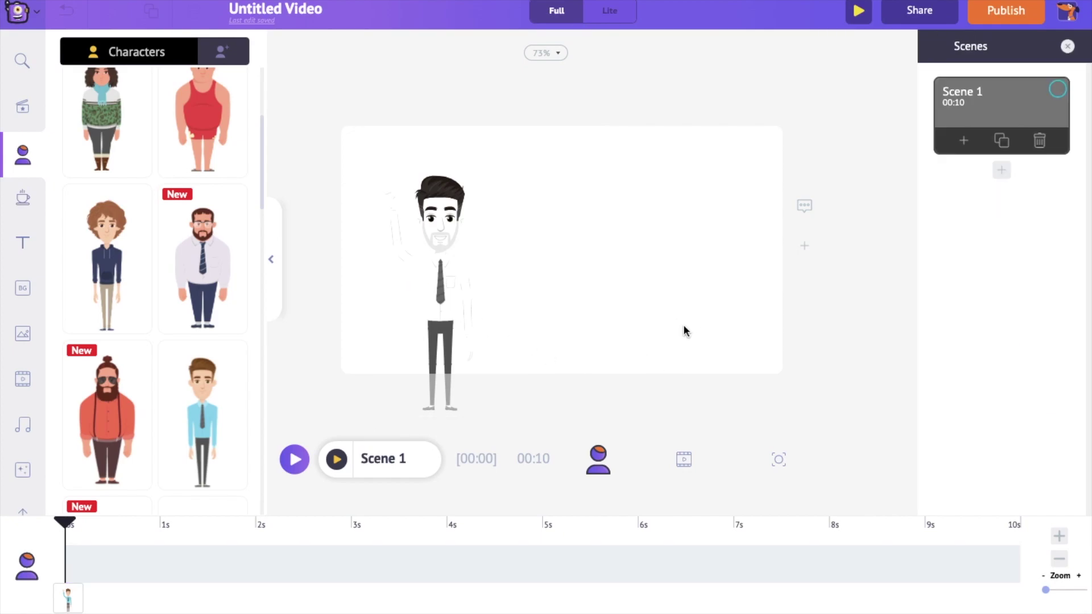
{"action": "mouse_move", "coordinate": [458, 566]}
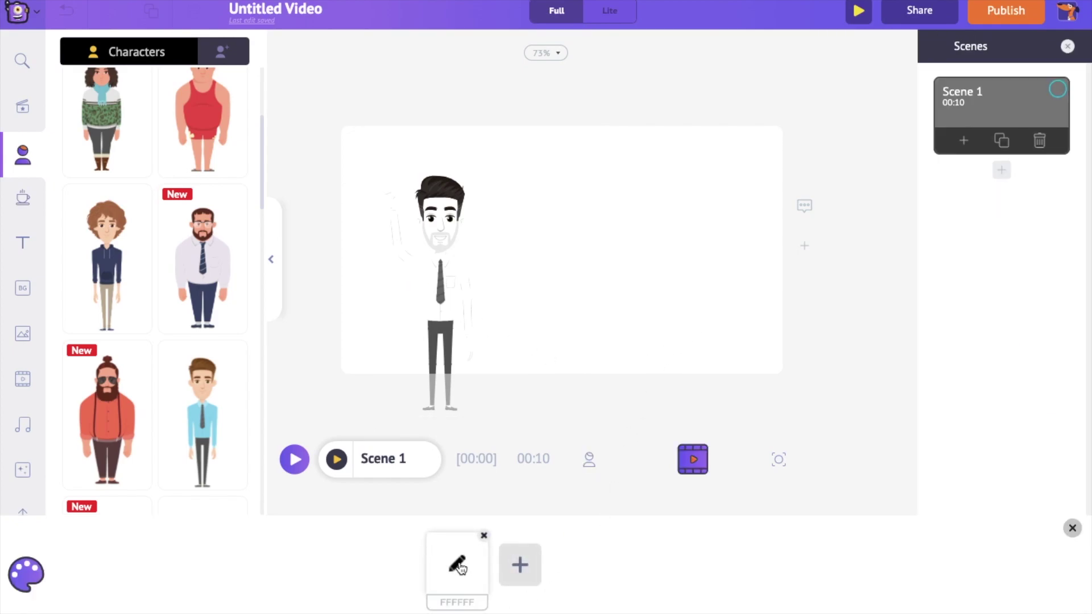
{"action": "left_click", "coordinate": [459, 566]}
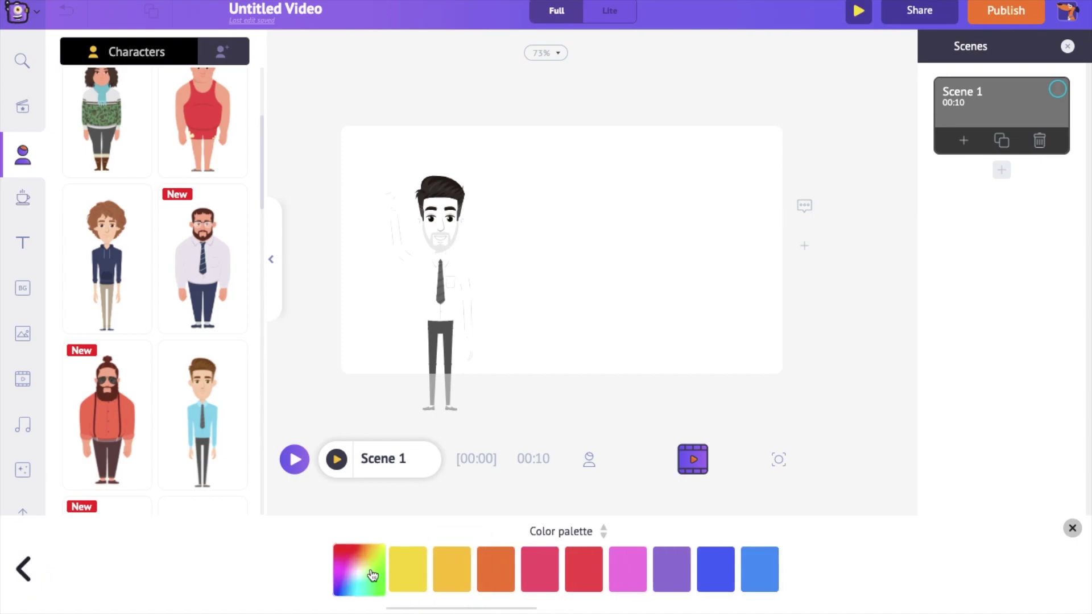
{"action": "left_click", "coordinate": [372, 576]}
{"action": "left_click_drag", "start_coordinate": [402, 518], "coordinate": [402, 530]}
{"action": "left_click", "coordinate": [710, 556]}
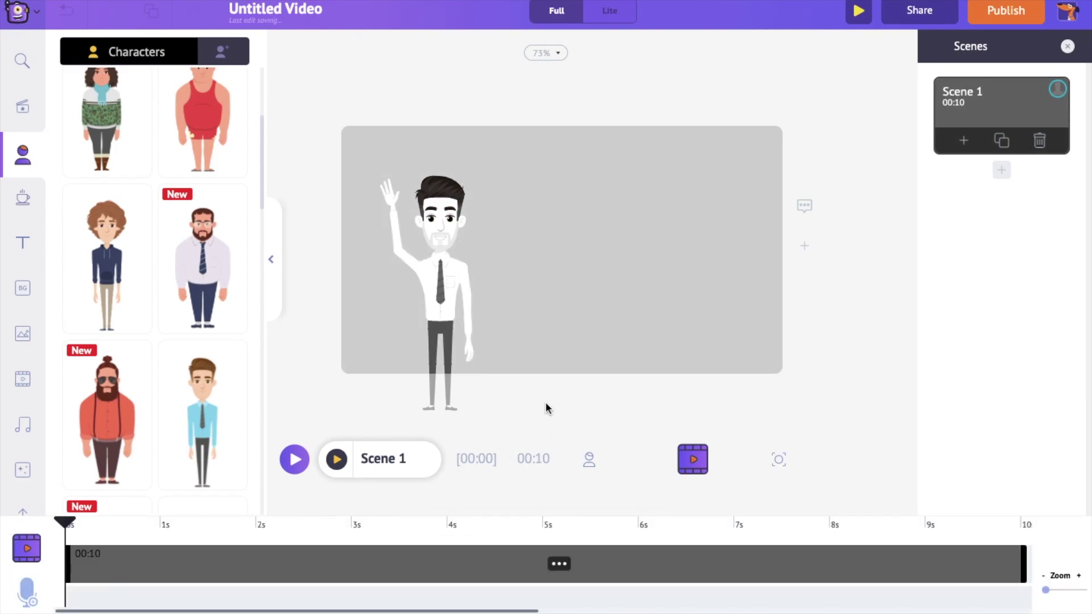
Trim the character's timeline bar so he appears from about 2 s to 6 s.
{"action": "left_click", "coordinate": [457, 383]}
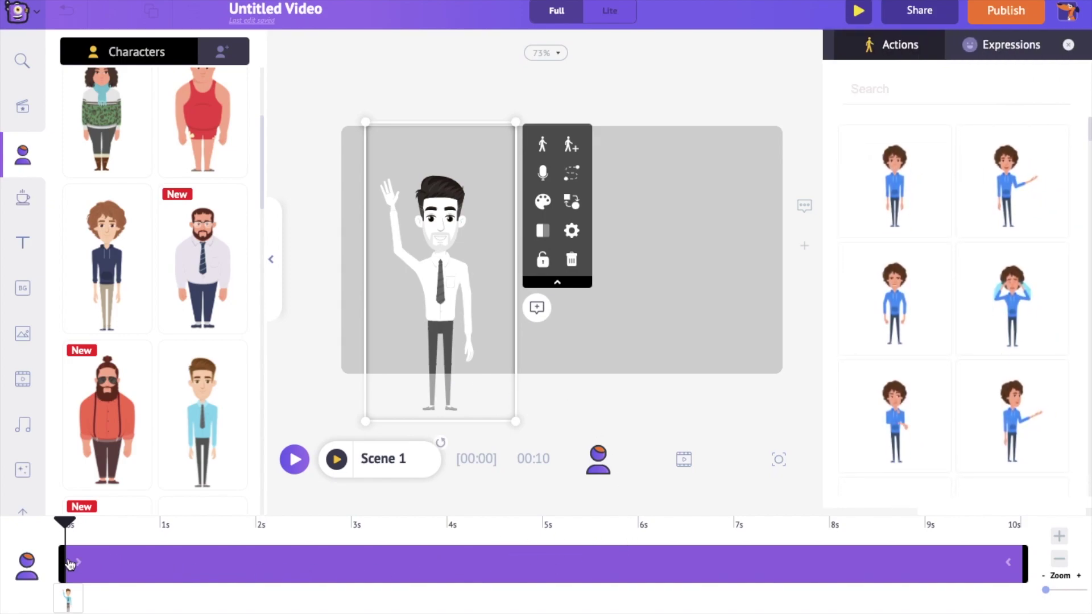
{"action": "left_click_drag", "start_coordinate": [67, 563], "coordinate": [260, 563]}
{"action": "left_click_drag", "start_coordinate": [1023, 562], "coordinate": [635, 564]}
After previewing, stretch the character's timeline bar back to span 0 s to 10 s.
{"action": "left_click", "coordinate": [339, 459]}
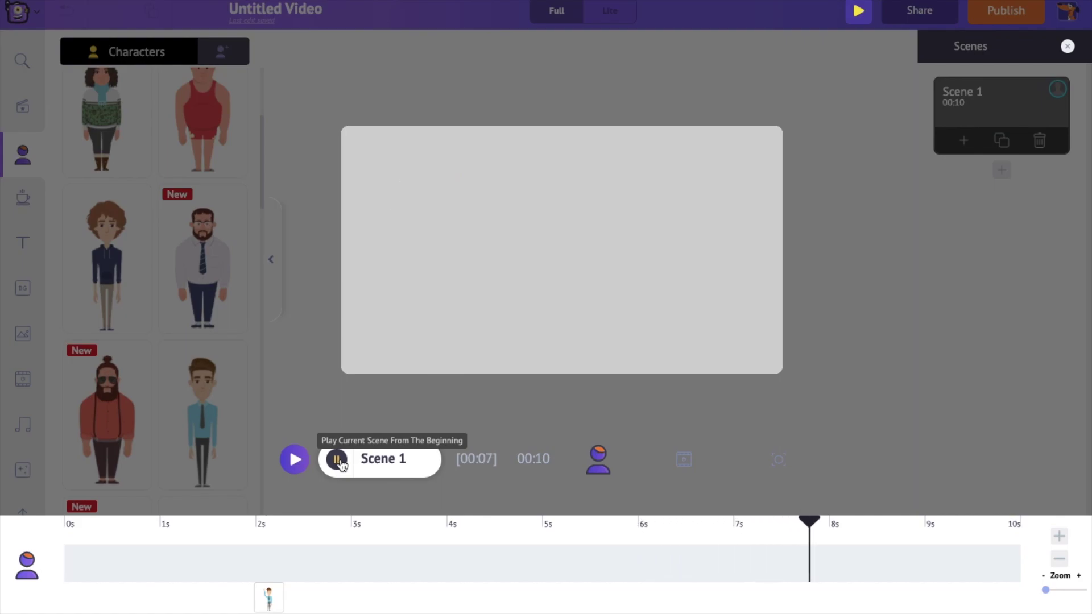
{"action": "left_click", "coordinate": [339, 462]}
{"action": "left_click", "coordinate": [282, 608]}
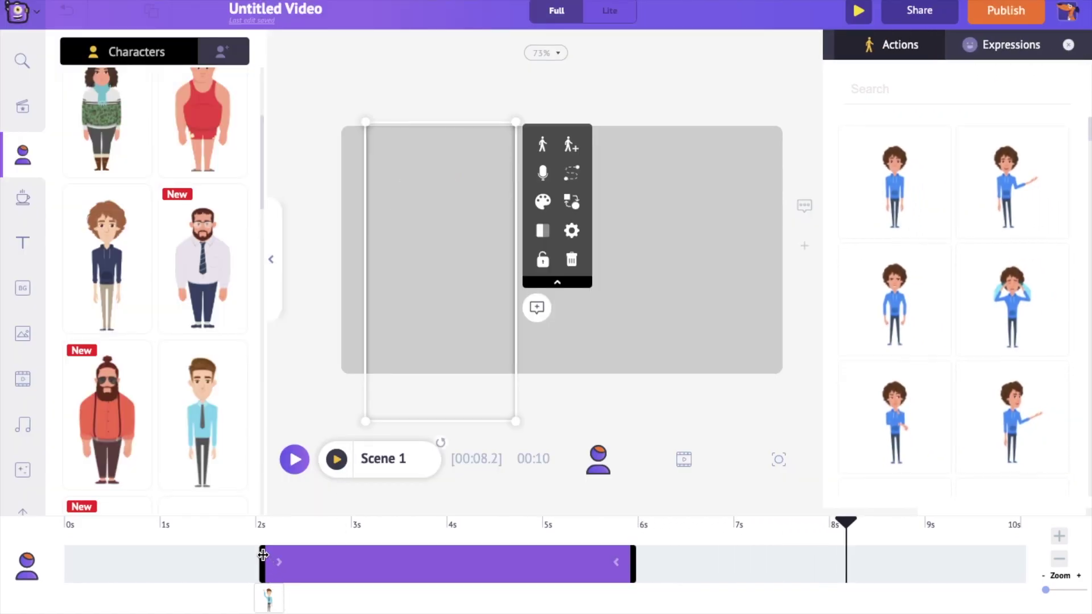
{"action": "left_click_drag", "start_coordinate": [263, 563], "coordinate": [60, 562]}
{"action": "left_click_drag", "start_coordinate": [632, 554], "coordinate": [1026, 563]}
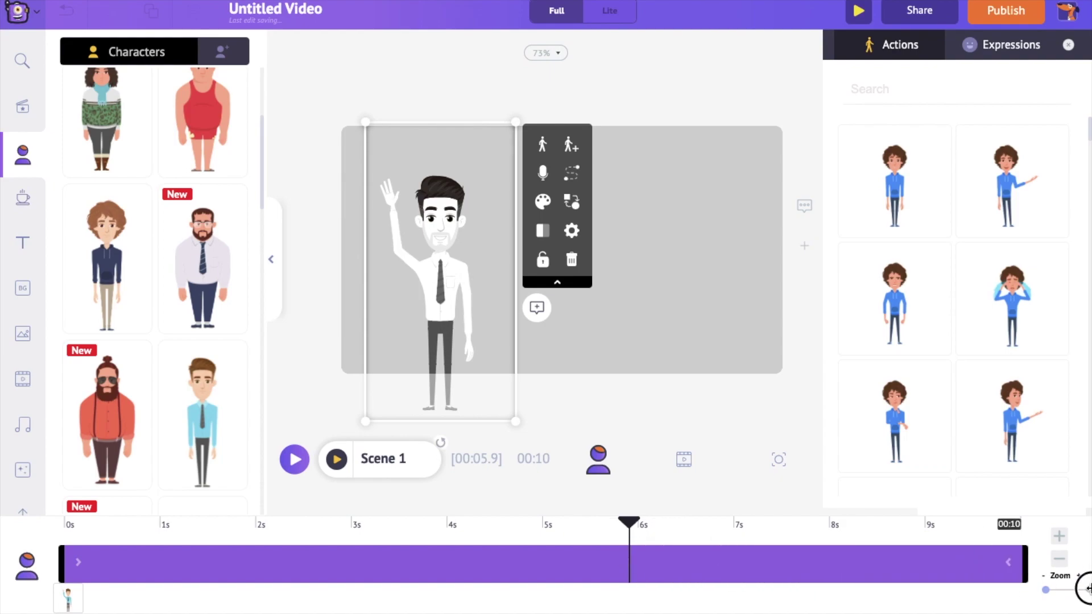
{"action": "left_click", "coordinate": [595, 402]}
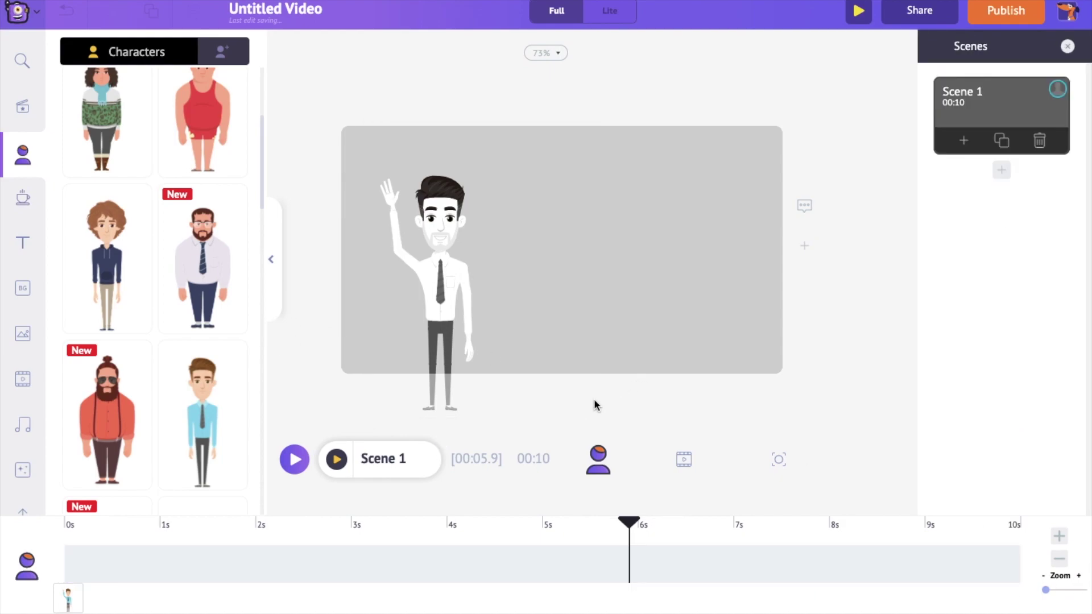
{"action": "left_click", "coordinate": [430, 371]}
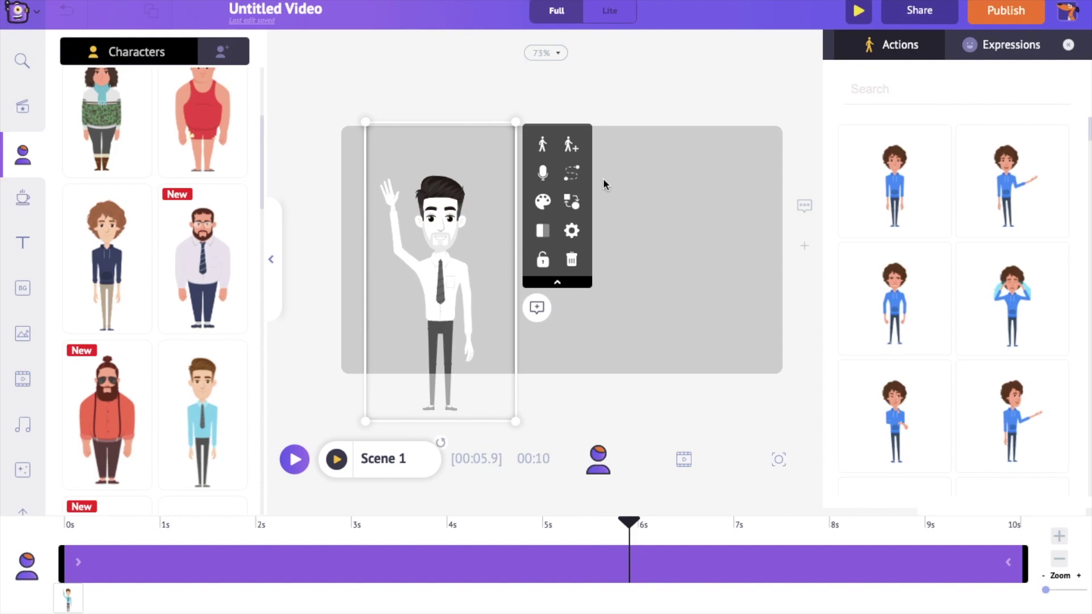
Apply a Hand From Left enter effect with the first hand, lasting about 4 seconds.
{"action": "left_click", "coordinate": [572, 231]}
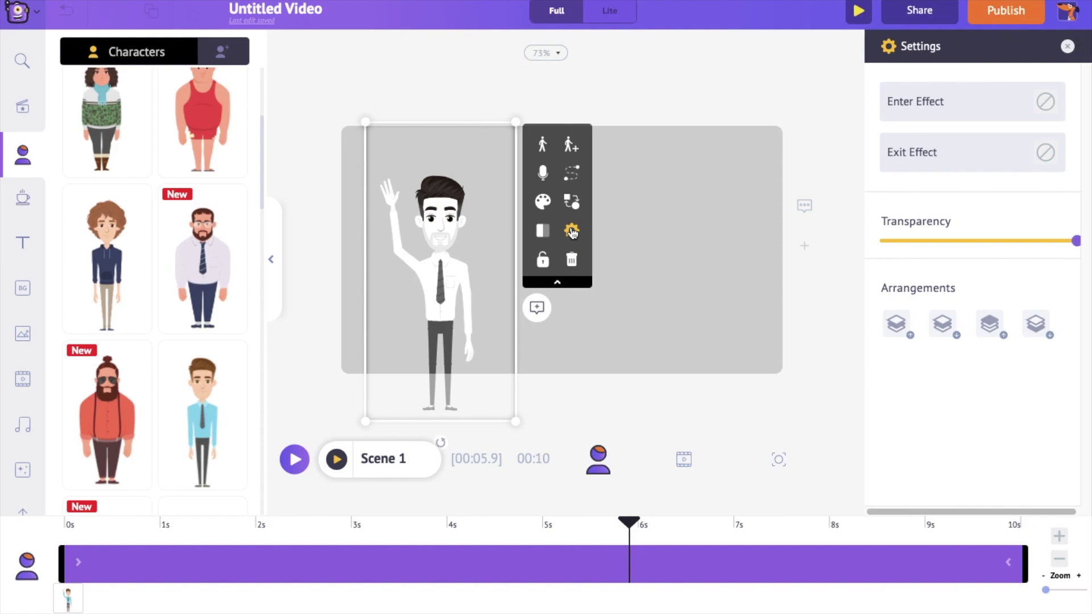
{"action": "left_click", "coordinate": [991, 119]}
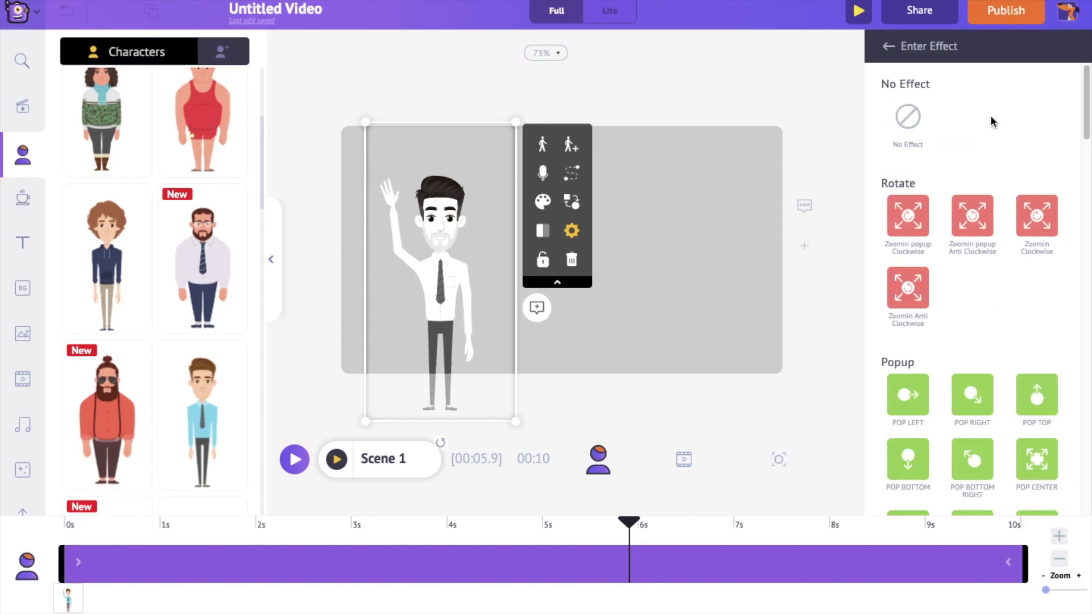
{"action": "scroll", "coordinate": [995, 276], "scroll_direction": "down", "scroll_amount": 5}
{"action": "scroll", "coordinate": [1001, 295], "scroll_direction": "down", "scroll_amount": 10}
{"action": "left_click", "coordinate": [1036, 405]}
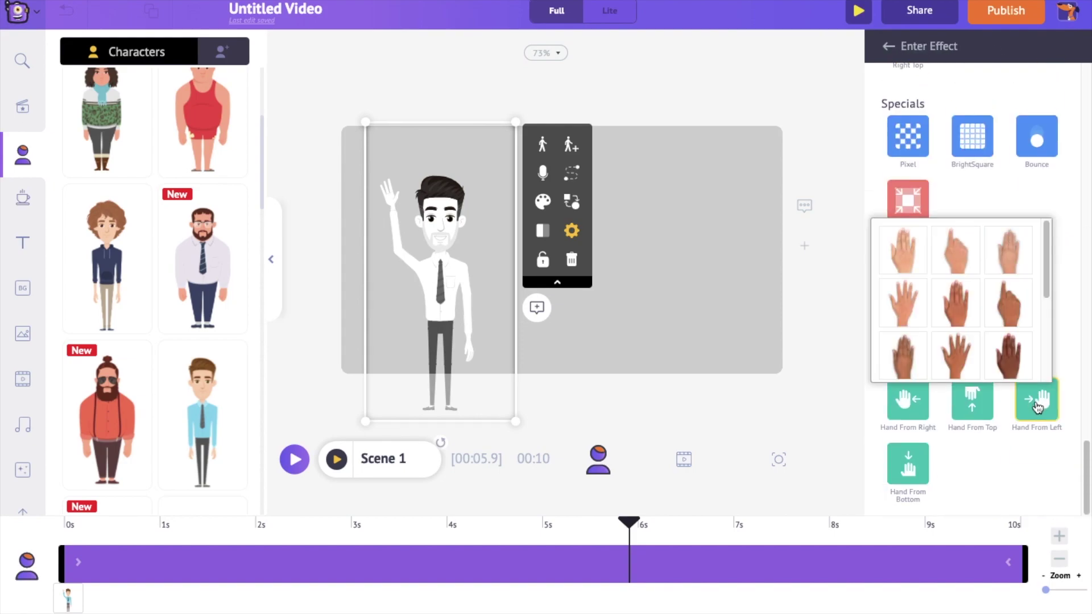
{"action": "left_click", "coordinate": [1031, 411]}
{"action": "left_click", "coordinate": [911, 266]}
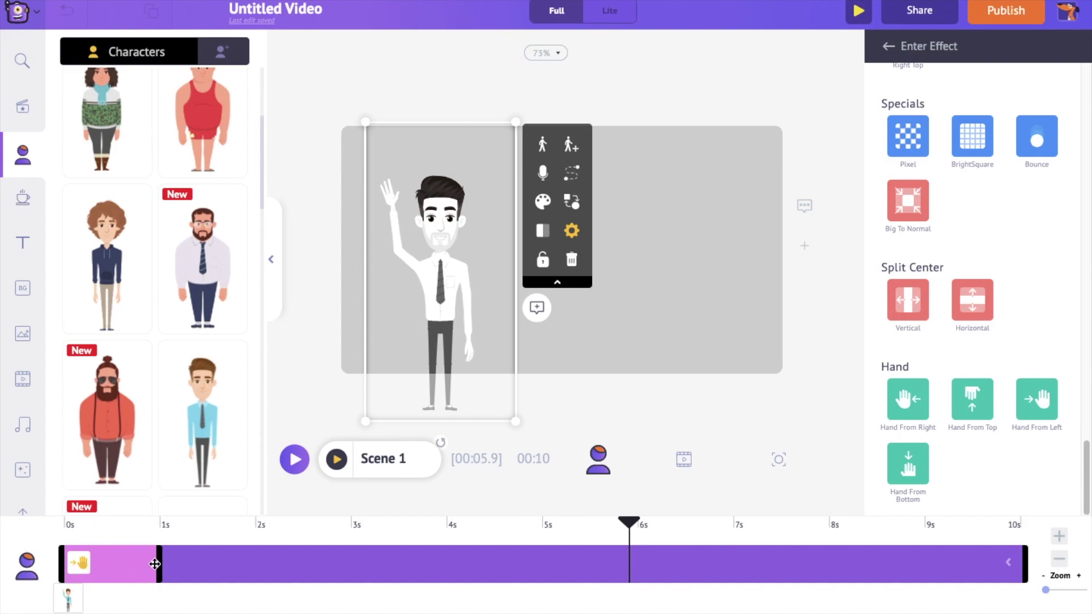
{"action": "mouse_move", "coordinate": [154, 563]}
{"action": "left_mouse_down"}
{"action": "mouse_move", "coordinate": [455, 571]}
{"action": "mouse_move", "coordinate": [161, 568]}
{"action": "left_mouse_up"}
{"action": "left_click", "coordinate": [337, 459]}
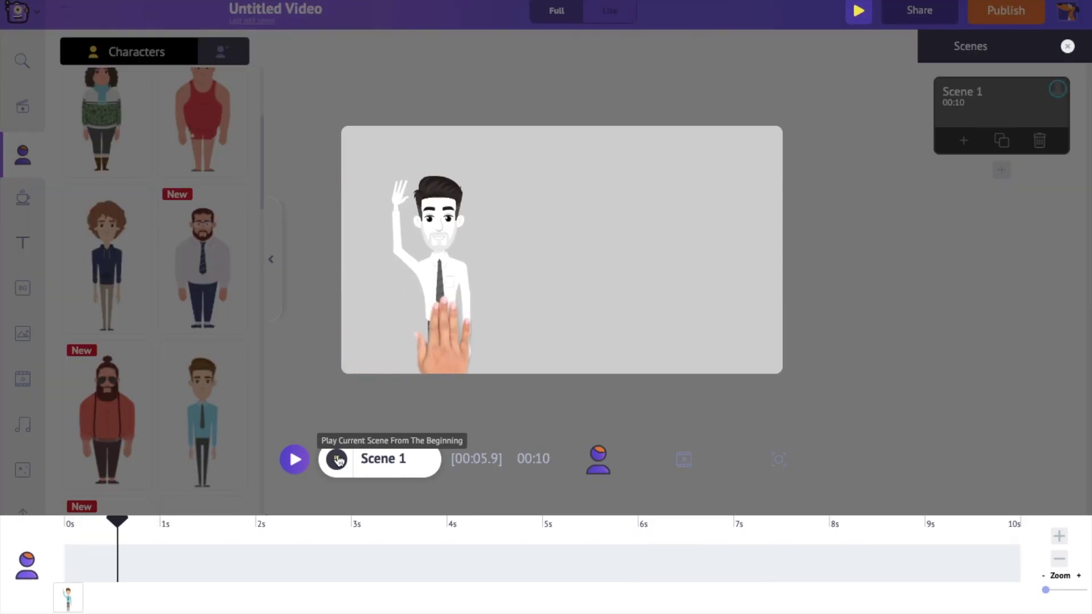
Add a subheading containing 'Is your online content not working as well as you expect?'.
{"action": "left_click", "coordinate": [337, 459]}
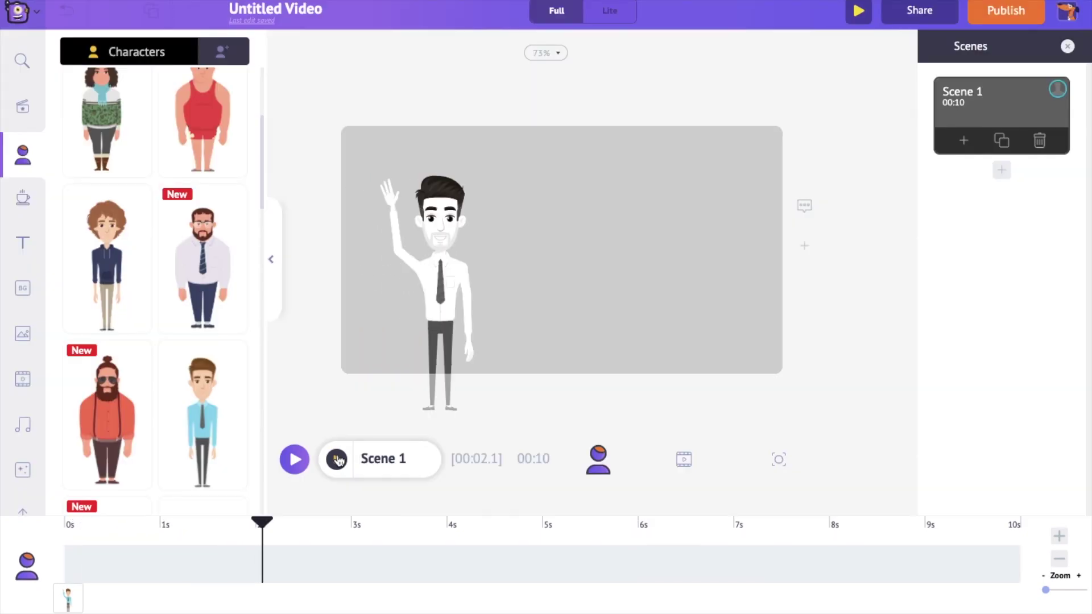
{"action": "left_click", "coordinate": [22, 245]}
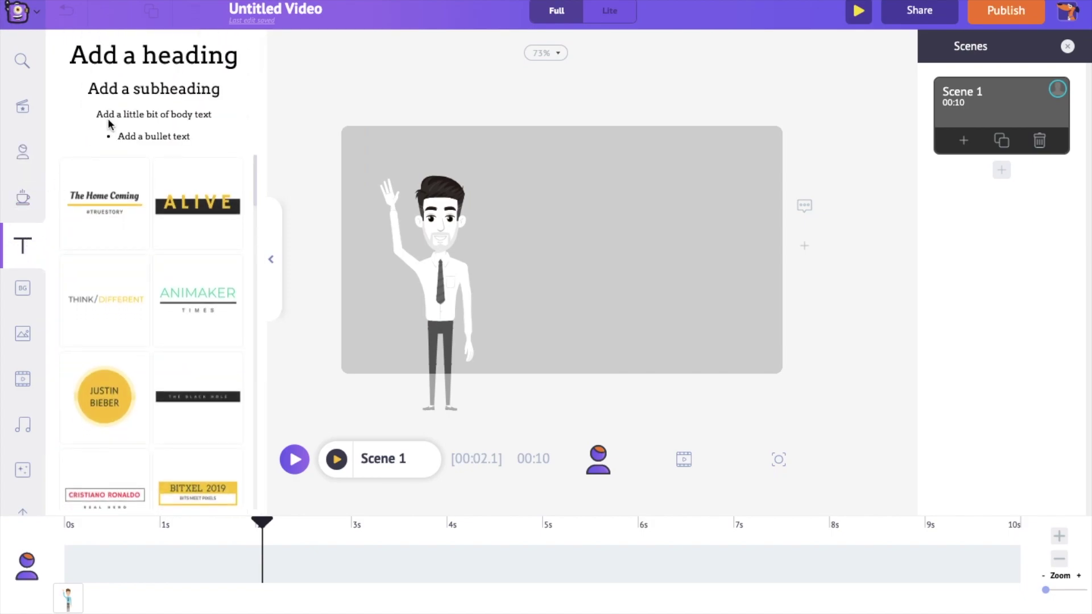
{"action": "left_click", "coordinate": [152, 91]}
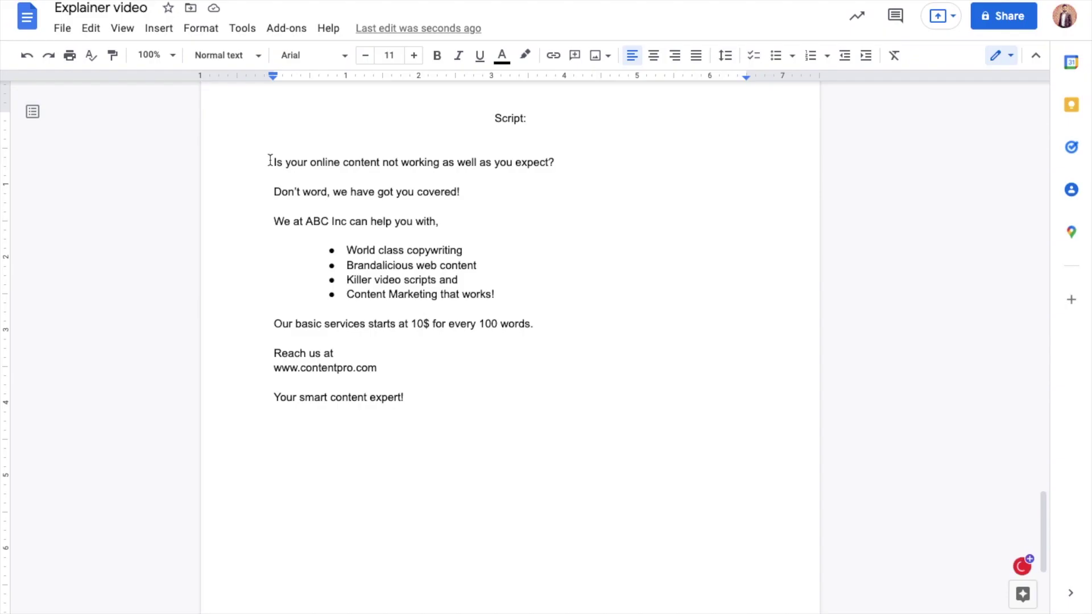
{"action": "left_click_drag", "start_coordinate": [274, 162], "coordinate": [564, 166]}
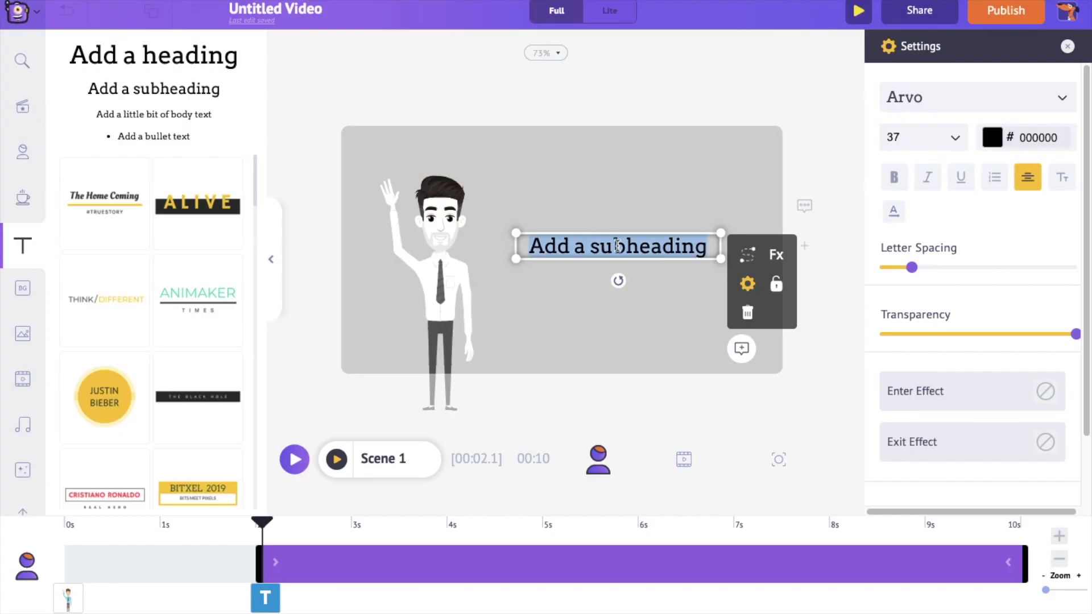
{"action": "type", "text": "Is your online content not working as well as you expect?"}
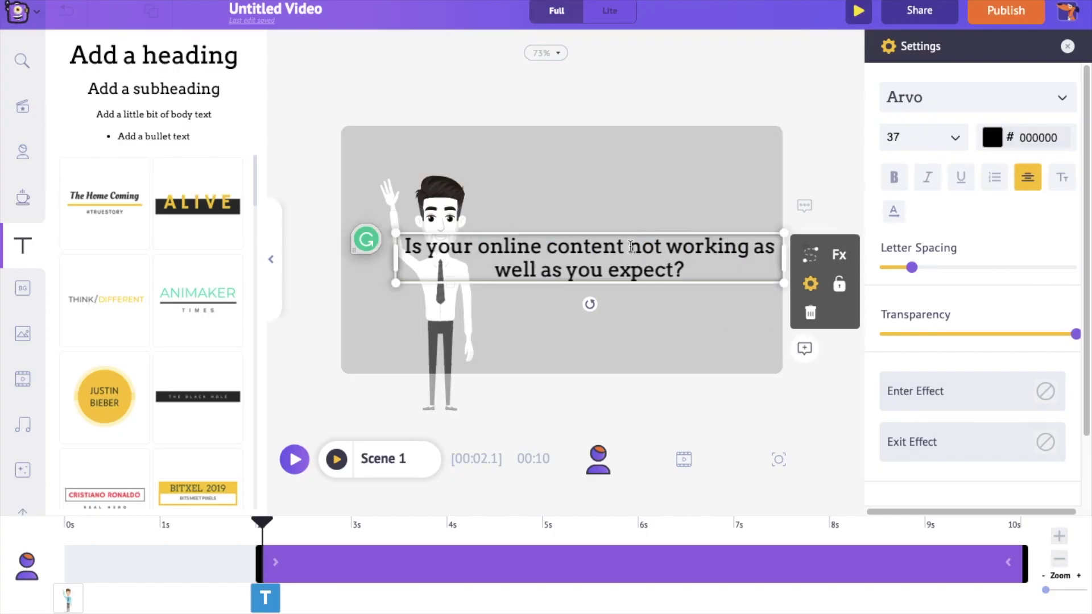
Left-align the question text and move it to the right of the character.
{"action": "key", "text": "ctrl+a"}
{"action": "left_click", "coordinate": [1026, 181]}
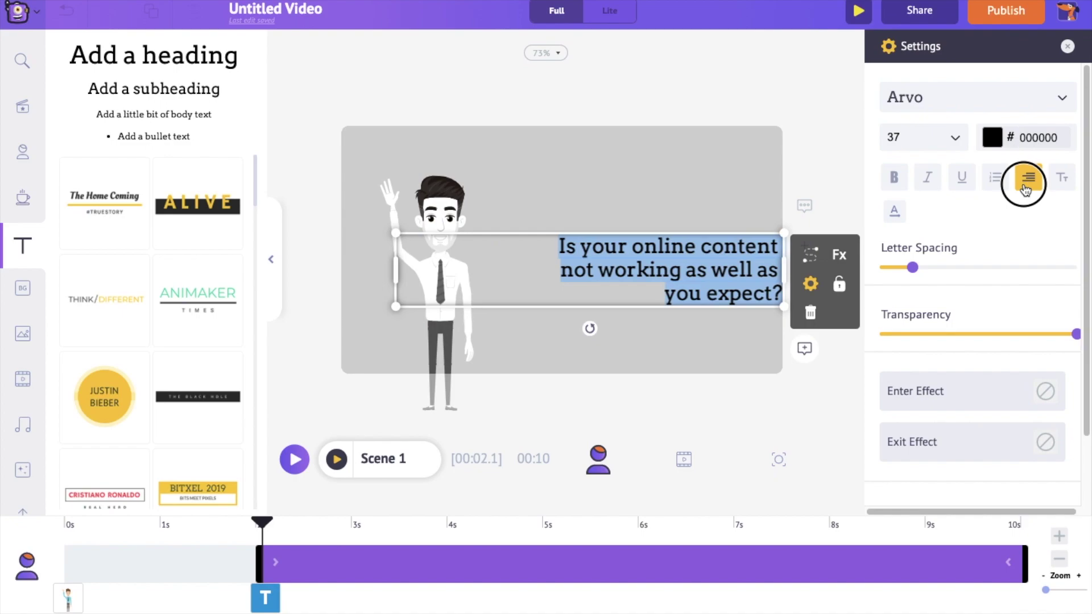
{"action": "left_click", "coordinate": [1025, 188]}
{"action": "left_click", "coordinate": [573, 216]}
{"action": "left_click_drag", "start_coordinate": [555, 258], "coordinate": [679, 221]}
Set the question's font to Allerta and its size to 38.
{"action": "left_click", "coordinate": [1061, 99]}
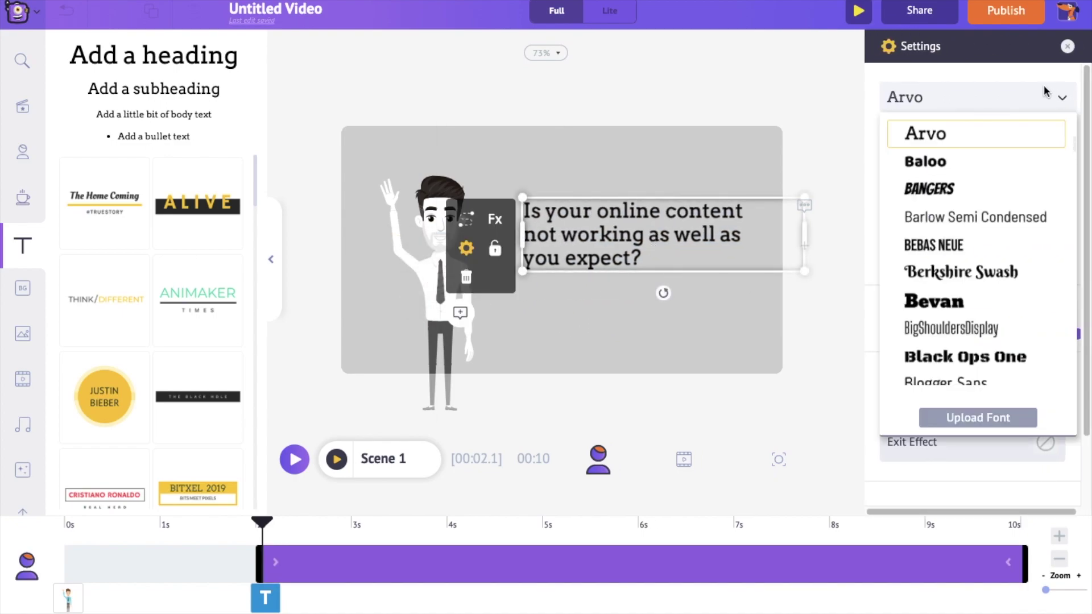
{"action": "scroll", "coordinate": [966, 249], "scroll_direction": "up", "scroll_amount": 3}
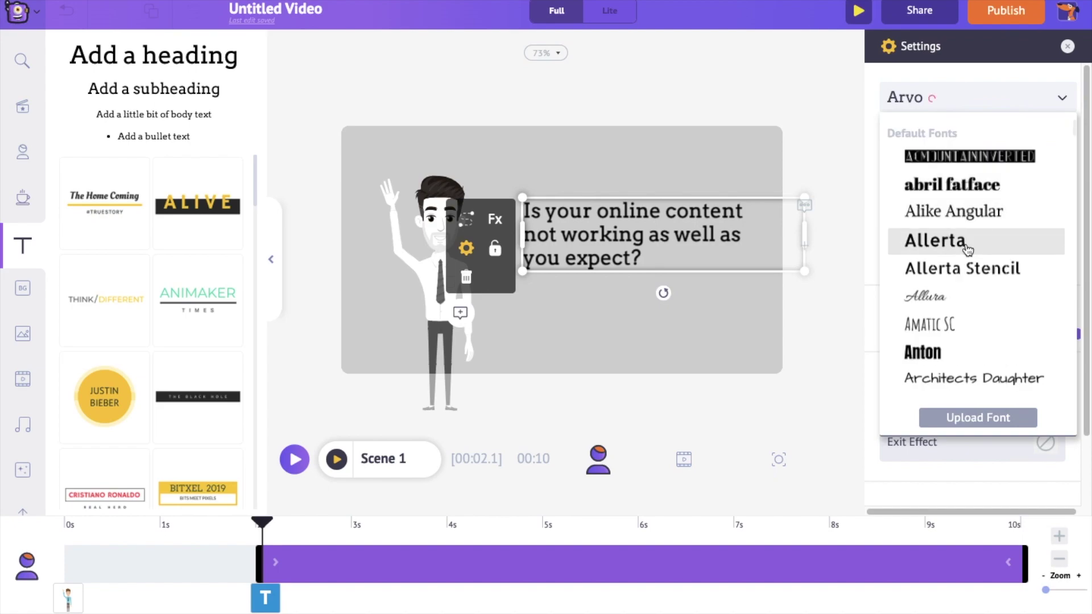
{"action": "left_click", "coordinate": [966, 249]}
{"action": "left_click", "coordinate": [1065, 101]}
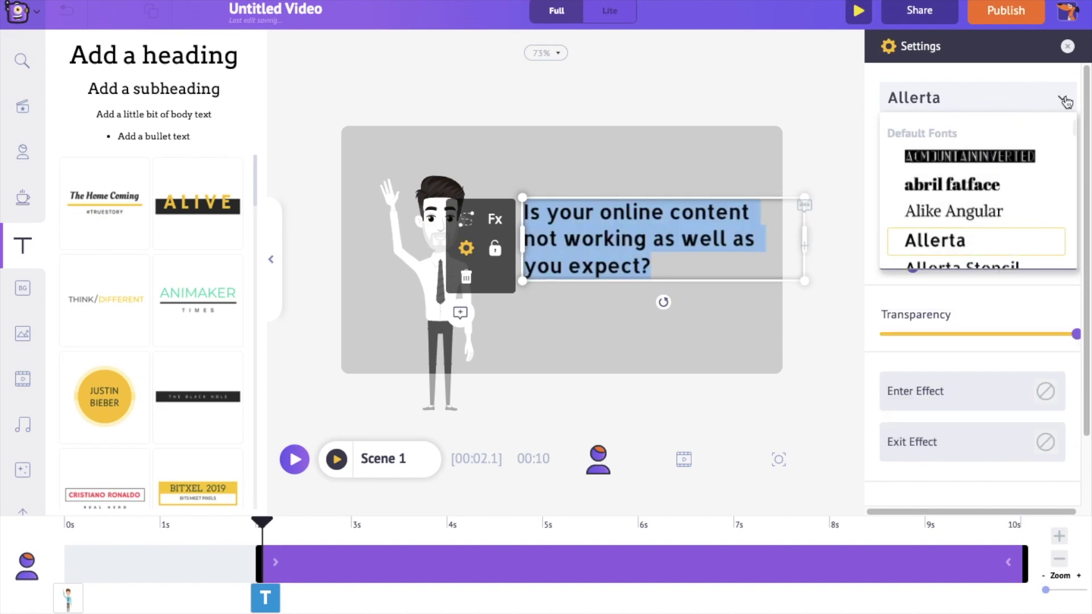
{"action": "left_click", "coordinate": [943, 137]}
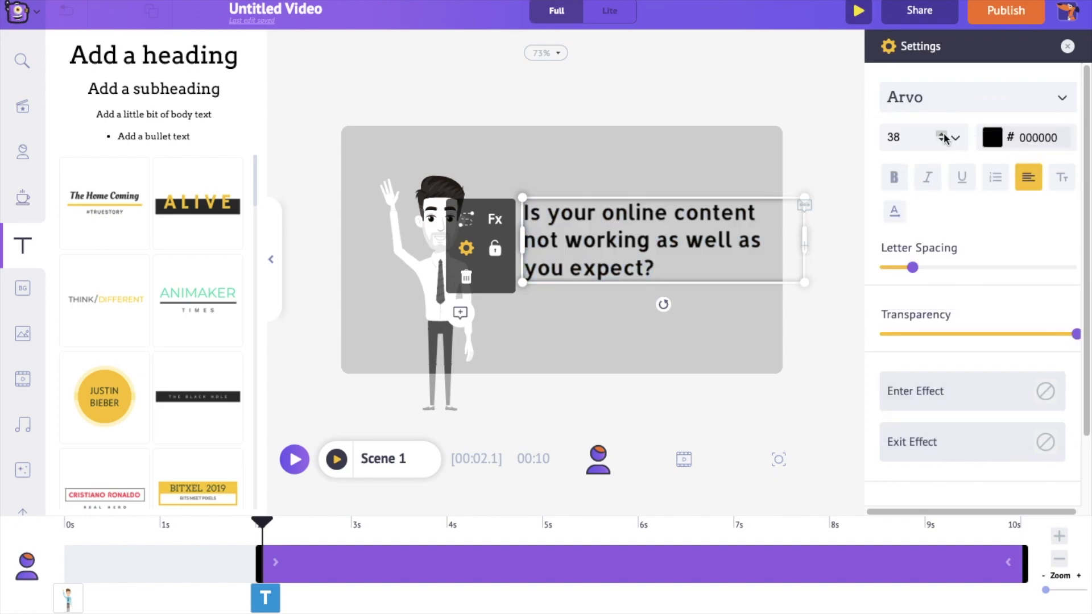
{"action": "left_click", "coordinate": [991, 138]}
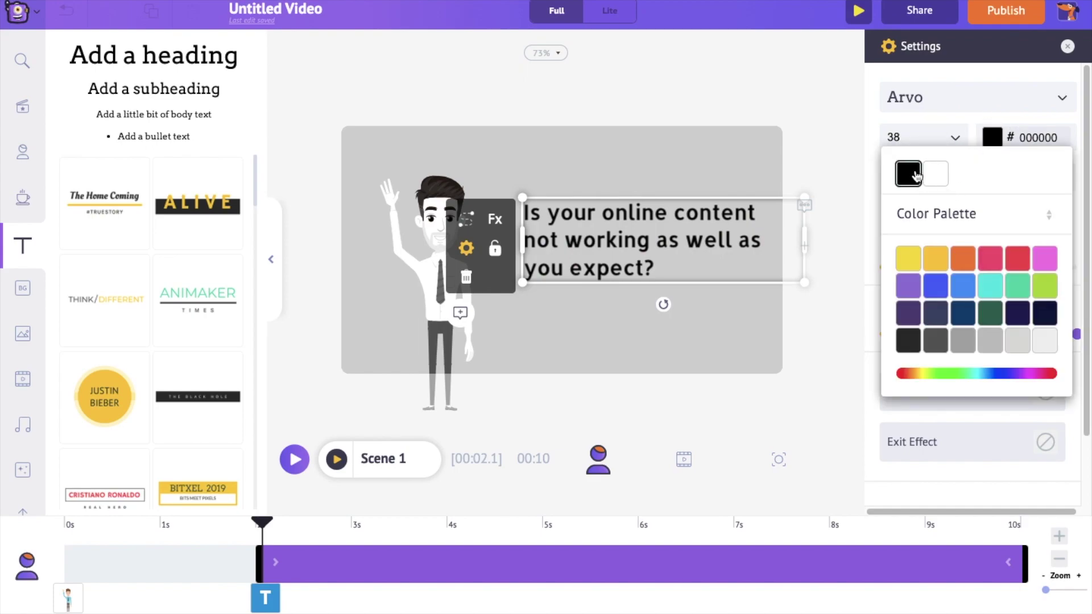
{"action": "left_click", "coordinate": [1076, 120]}
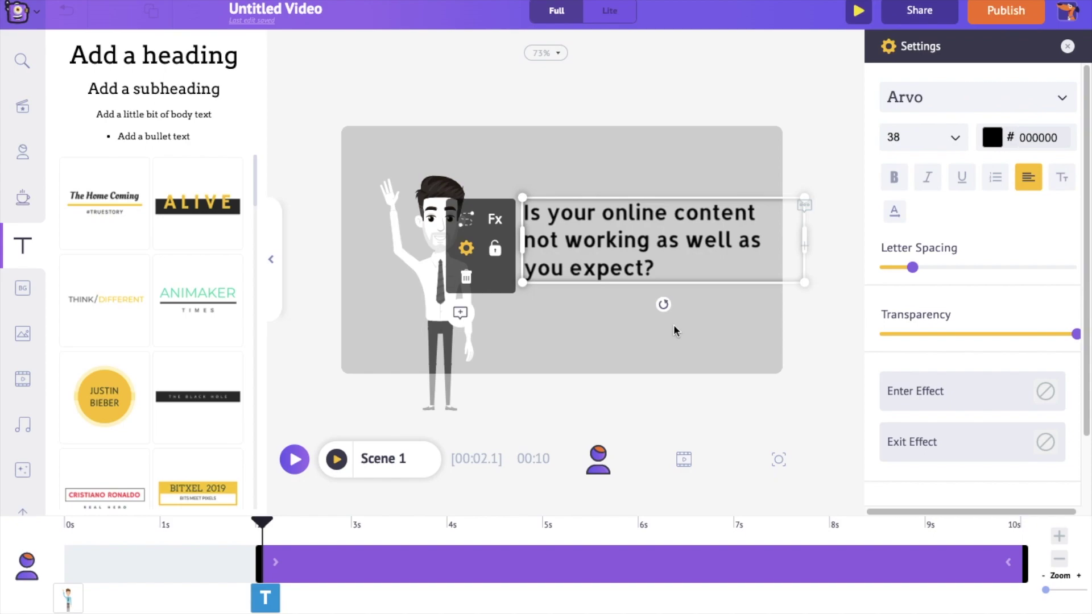
Give the question a Hand Write entrance timed from about 1 s to 4 s, then preview.
{"action": "left_click", "coordinate": [961, 396]}
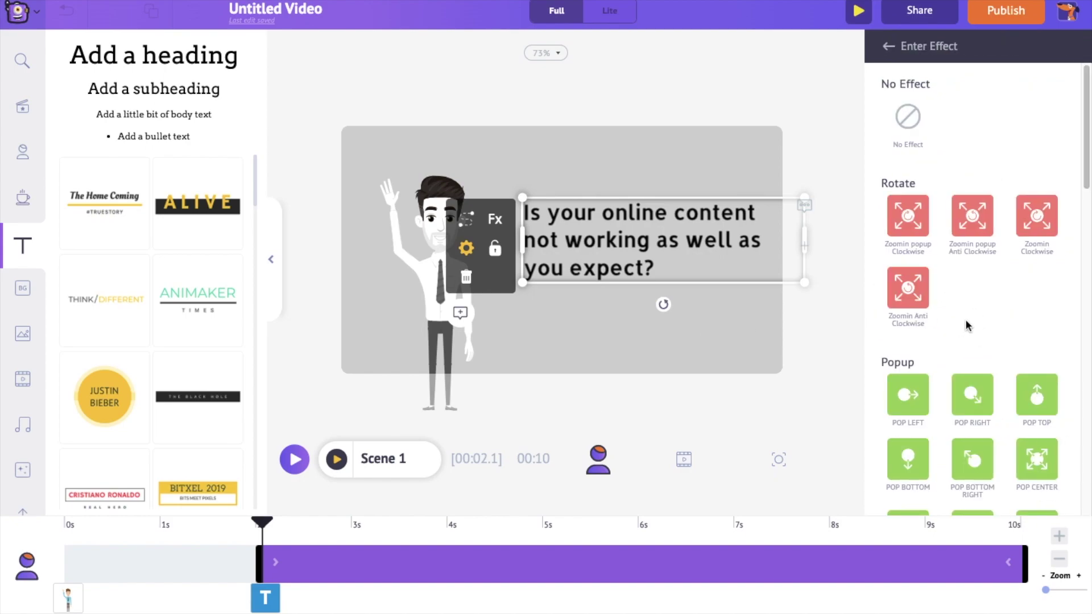
{"action": "scroll", "coordinate": [964, 319], "scroll_direction": "down", "scroll_amount": 2}
{"action": "scroll", "coordinate": [954, 329], "scroll_direction": "down", "scroll_amount": 10}
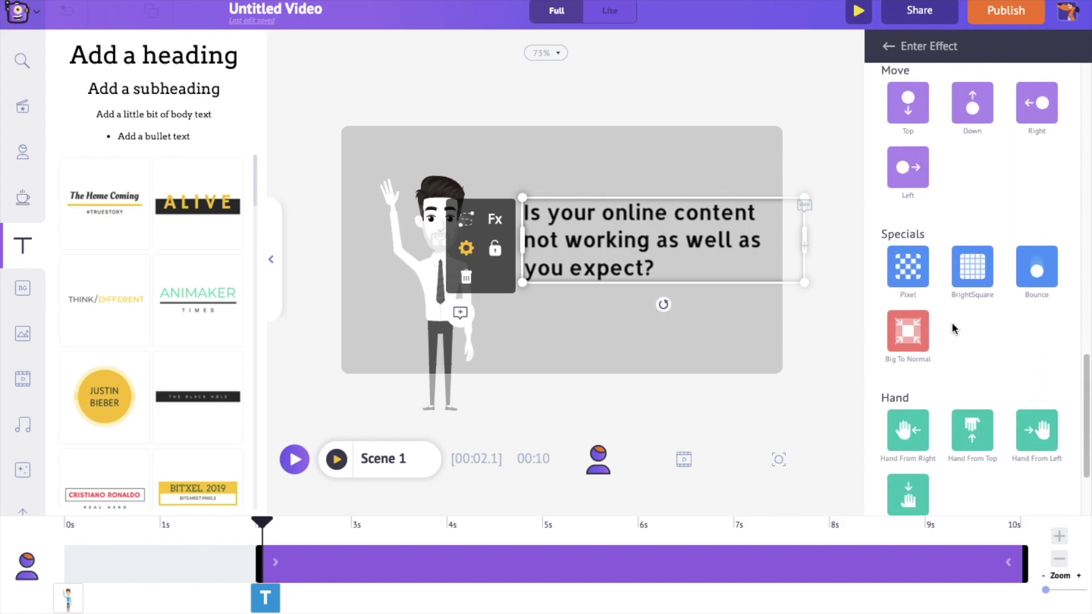
{"action": "left_click", "coordinate": [954, 331]}
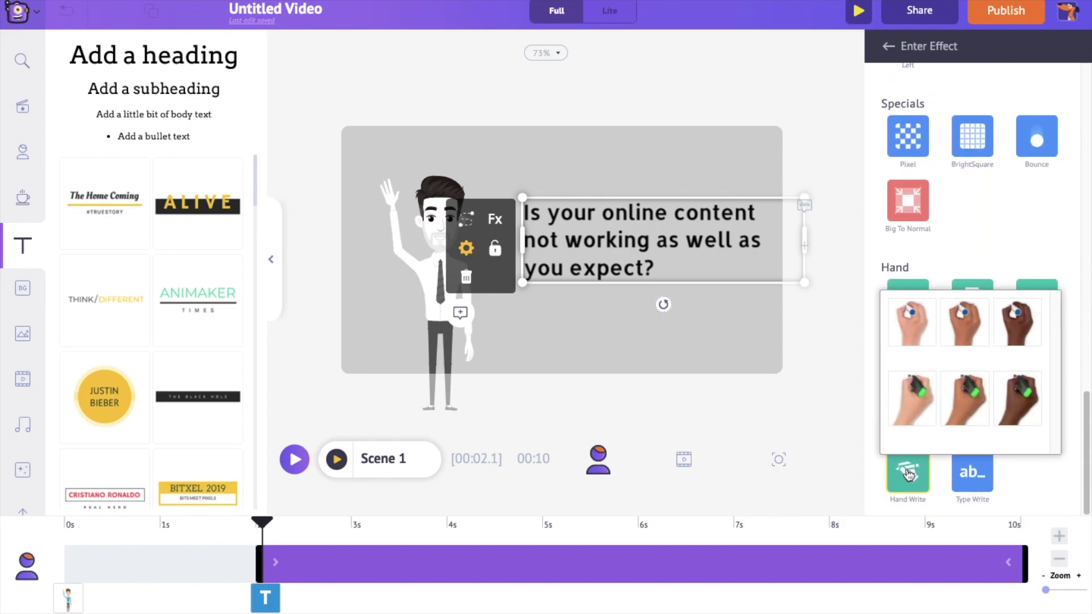
{"action": "left_click", "coordinate": [912, 338]}
{"action": "left_click_drag", "start_coordinate": [259, 563], "coordinate": [162, 549]}
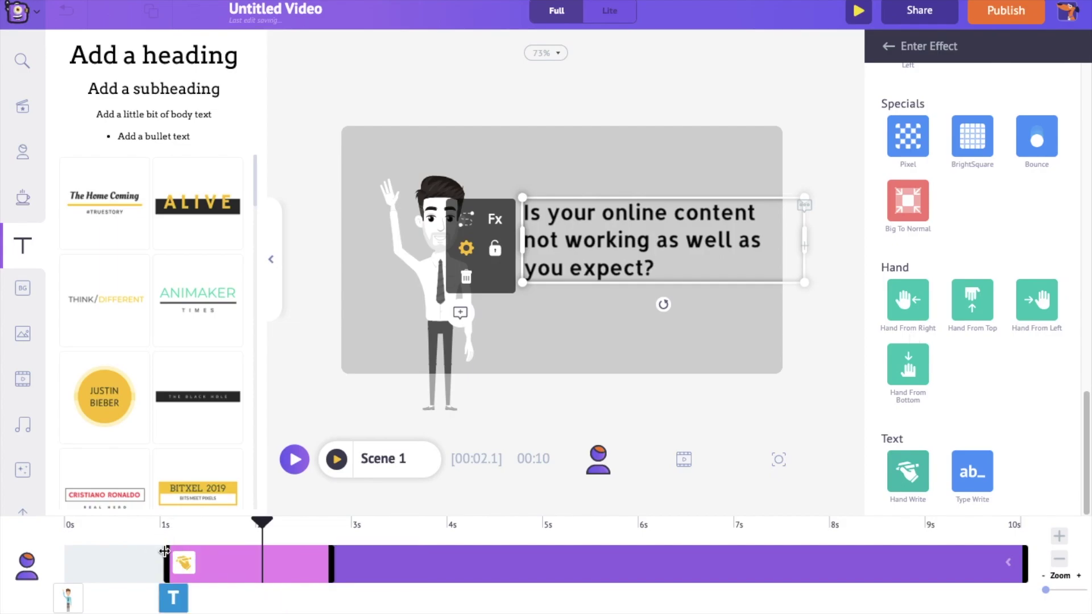
{"action": "left_click_drag", "start_coordinate": [333, 565], "coordinate": [438, 575]}
{"action": "left_click", "coordinate": [337, 459]}
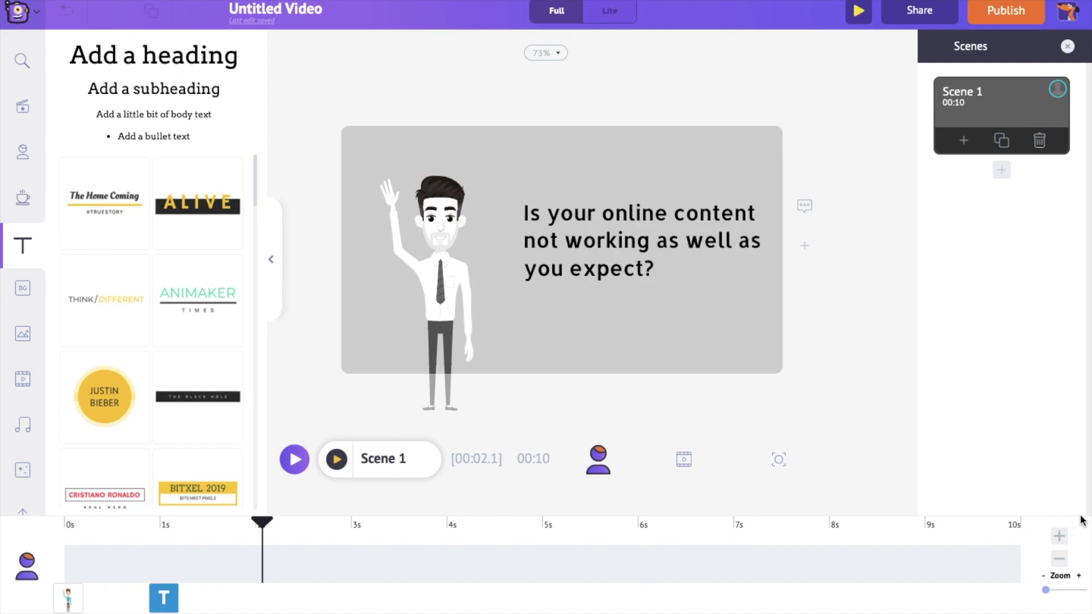
Shorten Scene 1 to 5 seconds.
{"action": "left_click", "coordinate": [1060, 561]}
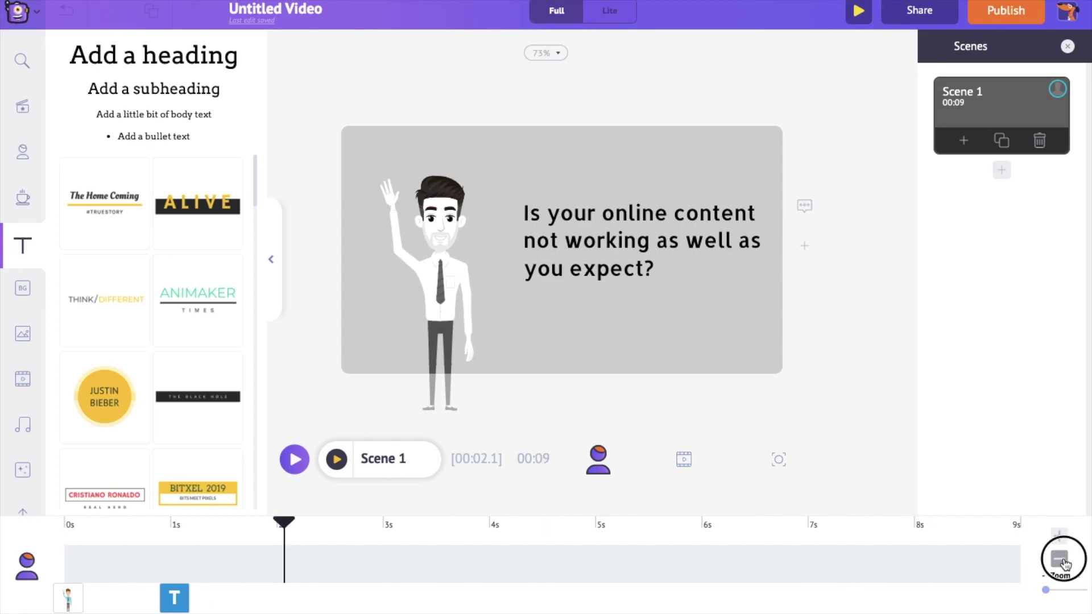
{"action": "left_click", "coordinate": [1060, 560]}
{"action": "left_click", "coordinate": [1059, 560]}
{"action": "left_click", "coordinate": [1060, 560]}
{"action": "left_click", "coordinate": [1059, 560]}
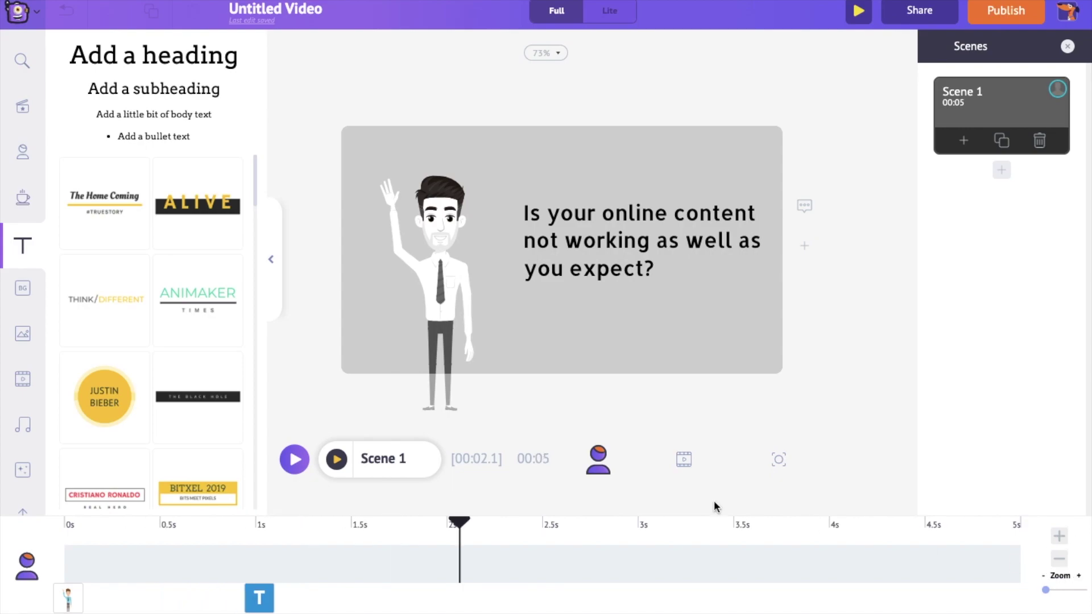
Add and delete a blank scene, then duplicate Scene 1 as Scene 2.
{"action": "left_click", "coordinate": [962, 143]}
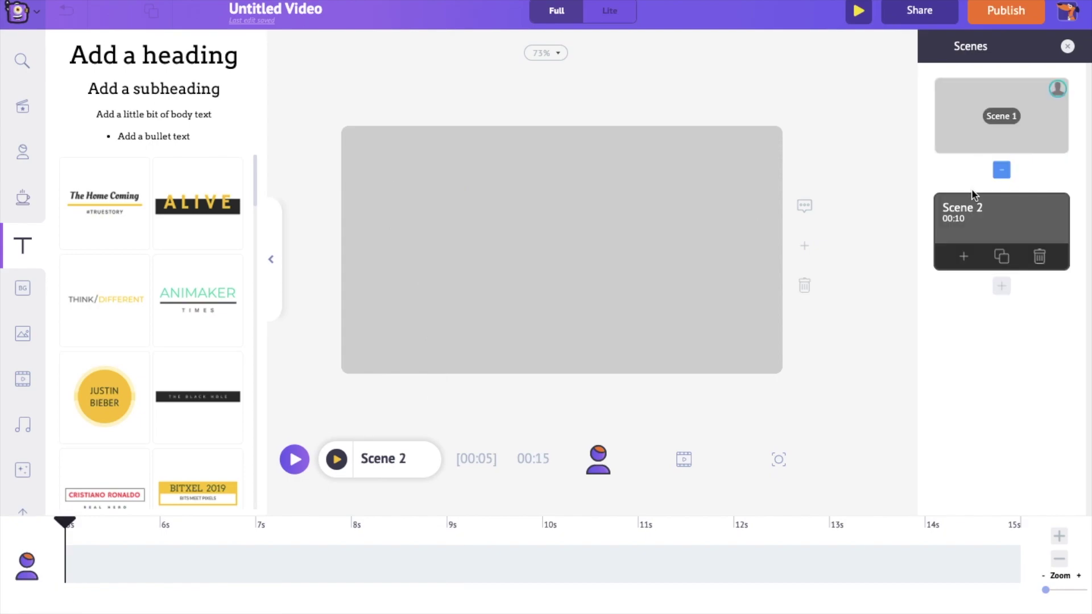
{"action": "left_click", "coordinate": [1040, 256]}
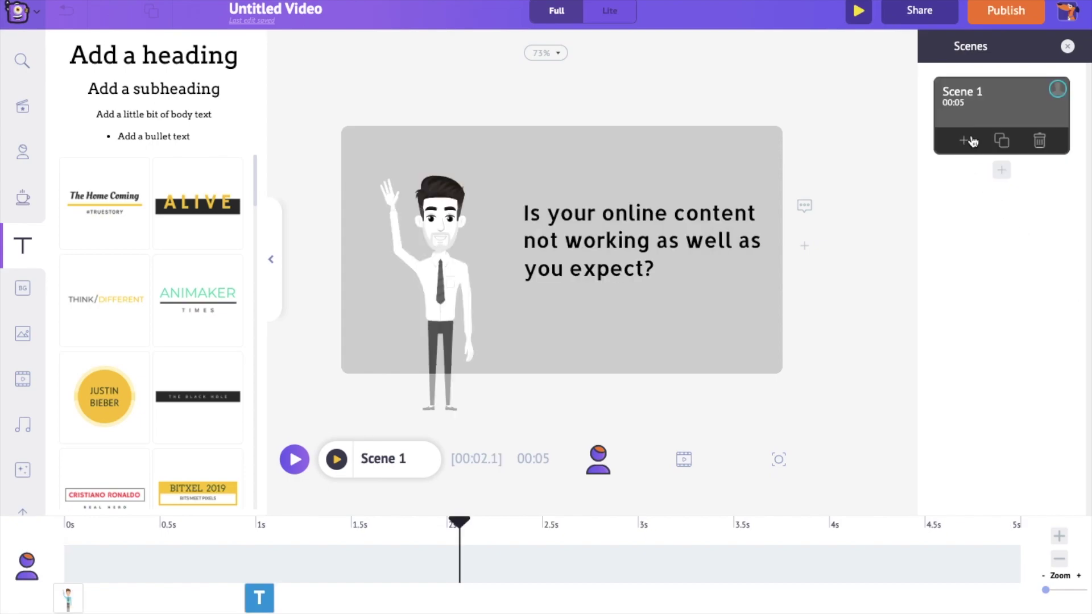
{"action": "left_click", "coordinate": [1002, 141]}
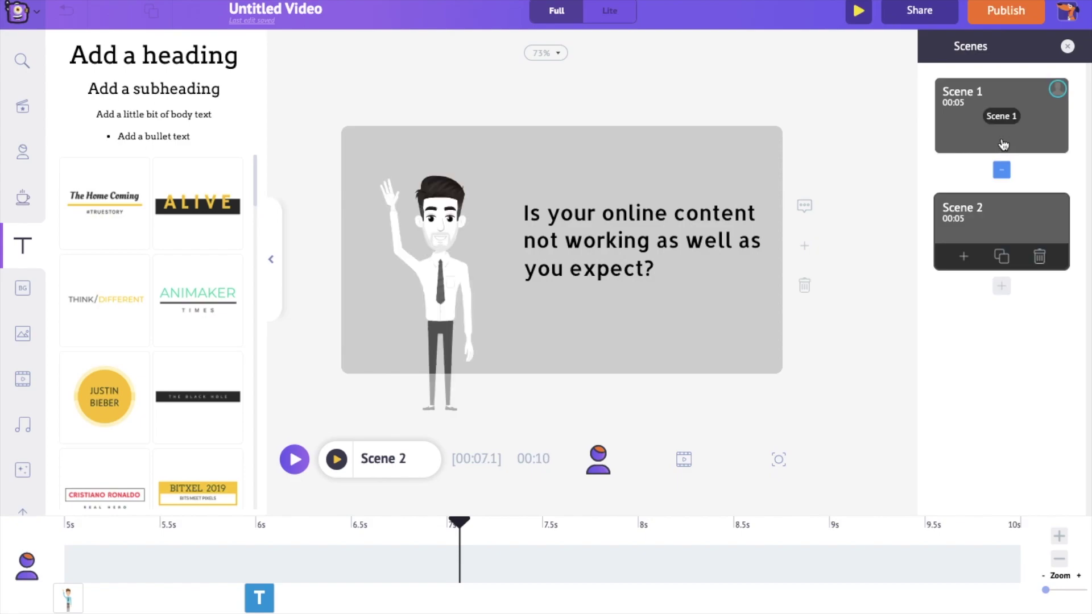
Give the Scene 2 character a Thumbs Up action, nudge him right, and copy the script's second line.
{"action": "left_click", "coordinate": [455, 318]}
{"action": "type", "text": "thumbs"}
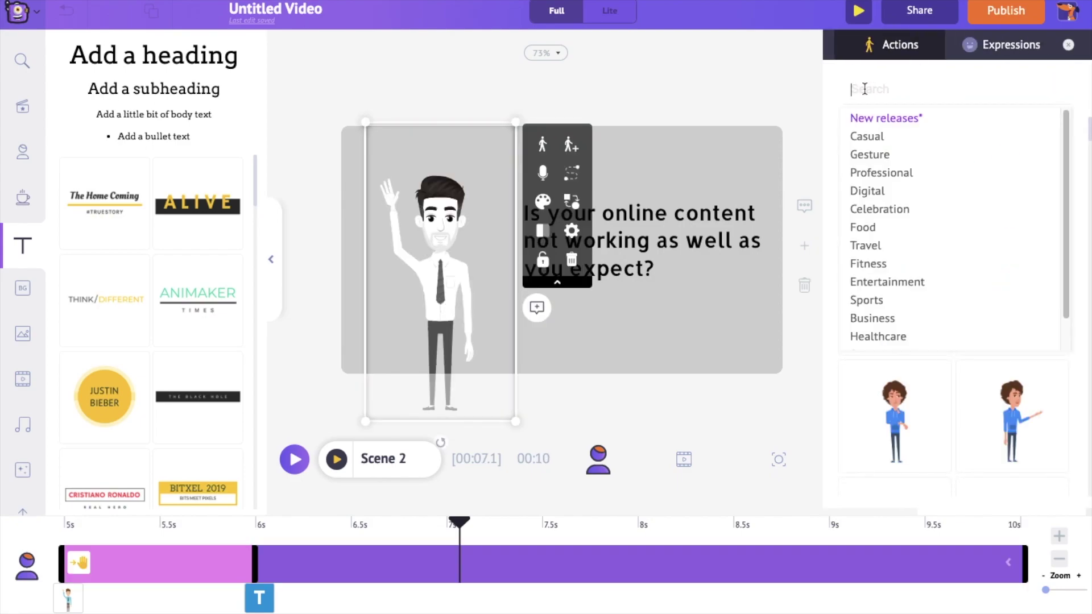
{"action": "left_click", "coordinate": [877, 117]}
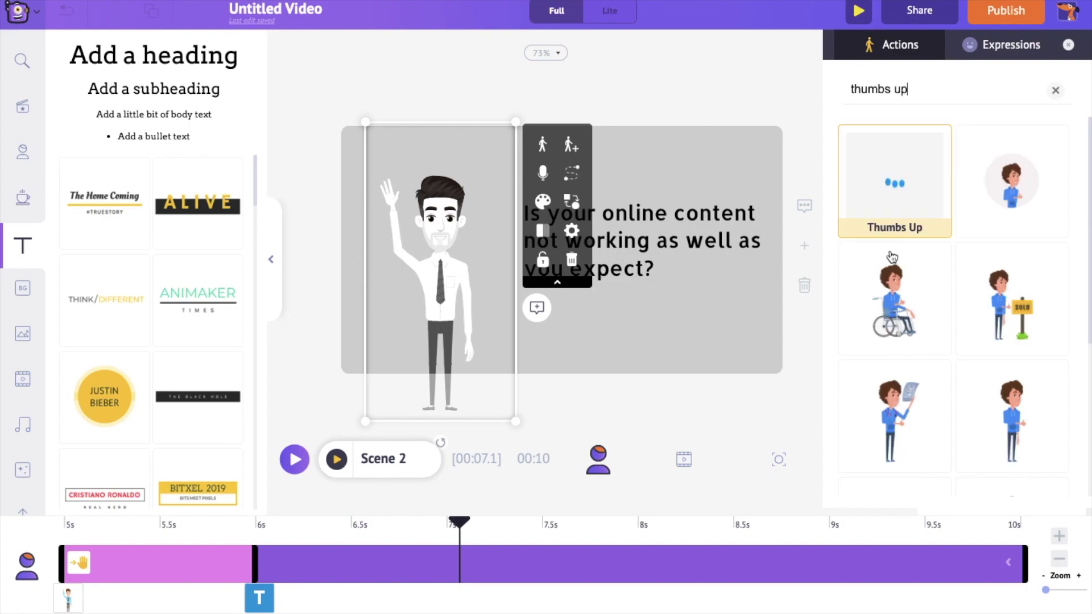
{"action": "left_click", "coordinate": [894, 410]}
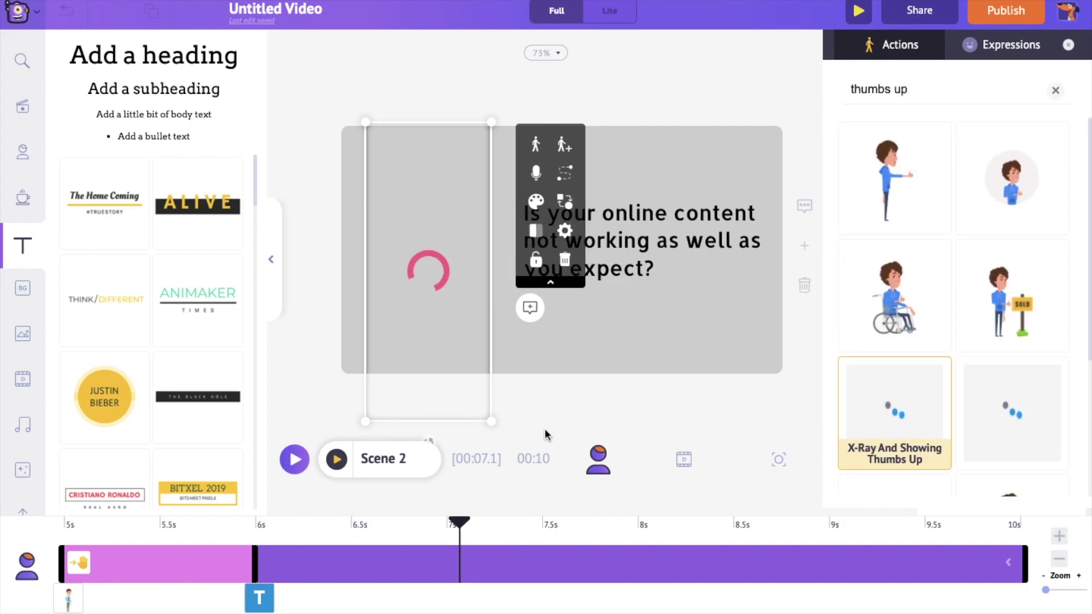
{"action": "left_click", "coordinate": [485, 417]}
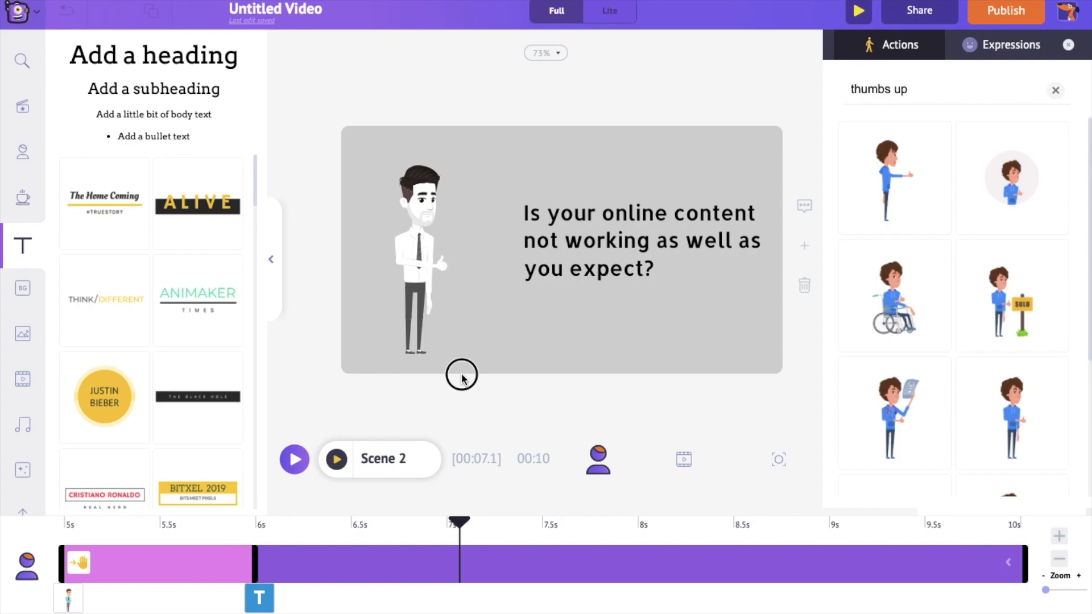
{"action": "left_click_drag", "start_coordinate": [412, 295], "coordinate": [424, 295]}
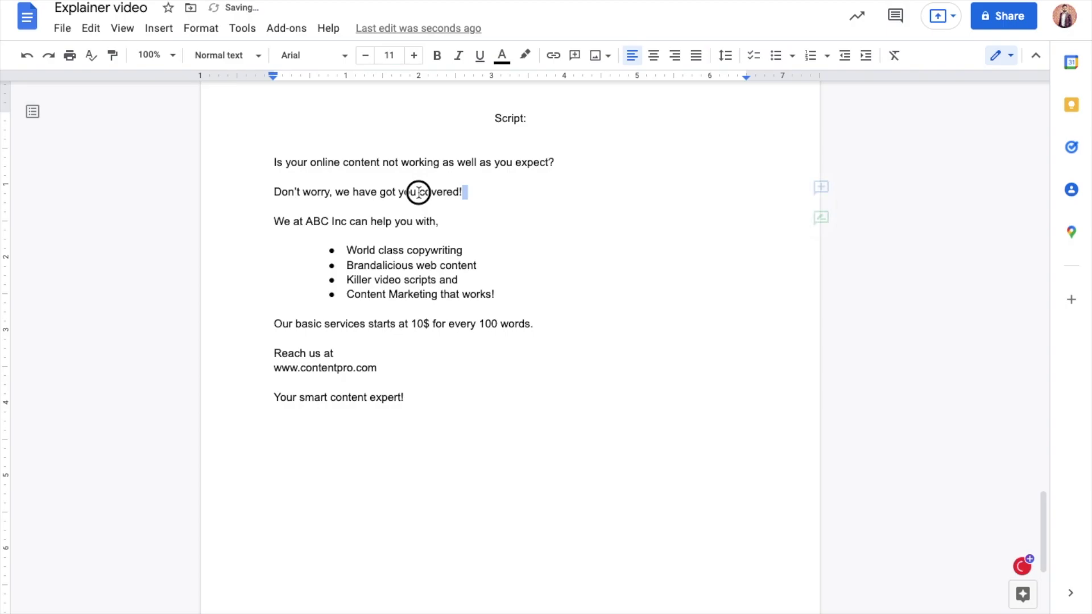
{"action": "left_click_drag", "start_coordinate": [462, 192], "coordinate": [257, 193]}
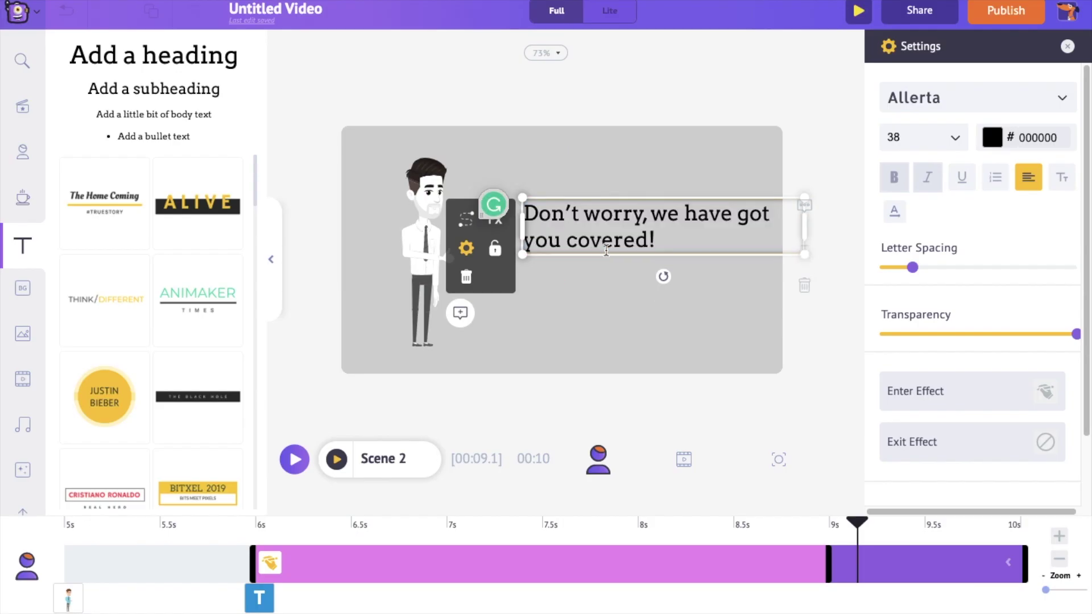
Format the Scene 2 line as centred, bold Montserrat.
{"action": "left_click", "coordinate": [1027, 177]}
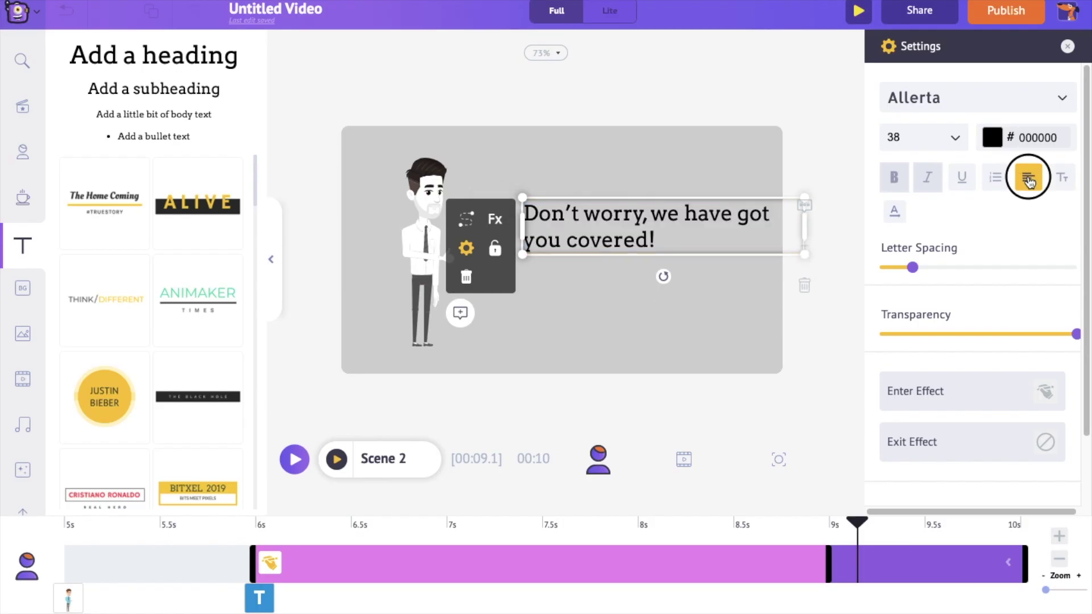
{"action": "left_click", "coordinate": [1061, 98]}
{"action": "scroll", "coordinate": [1013, 227], "scroll_direction": "down", "scroll_amount": 10}
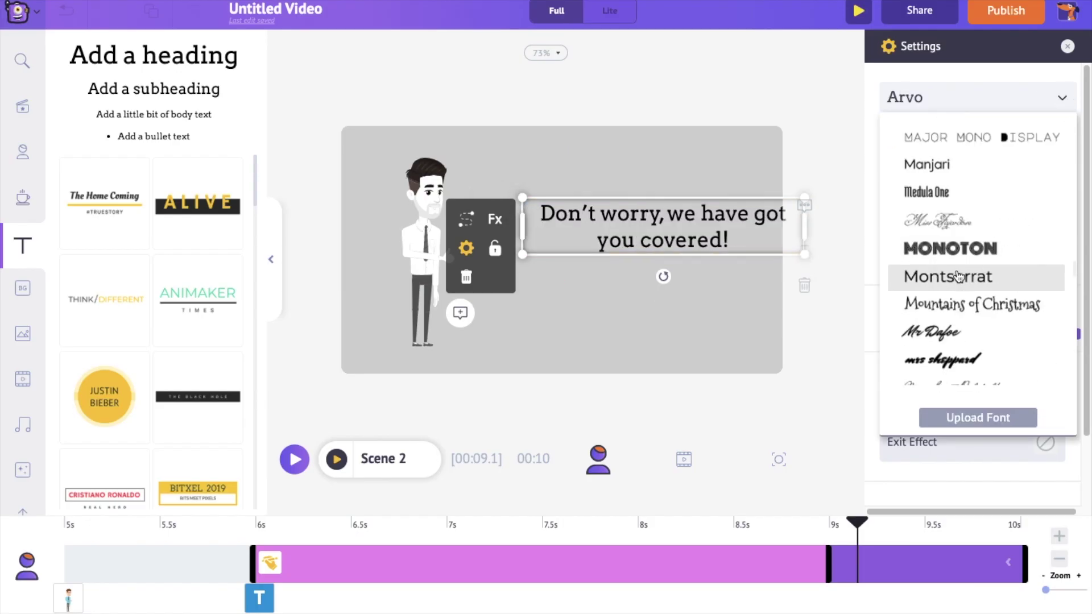
{"action": "left_click", "coordinate": [966, 276]}
{"action": "left_click", "coordinate": [893, 177]}
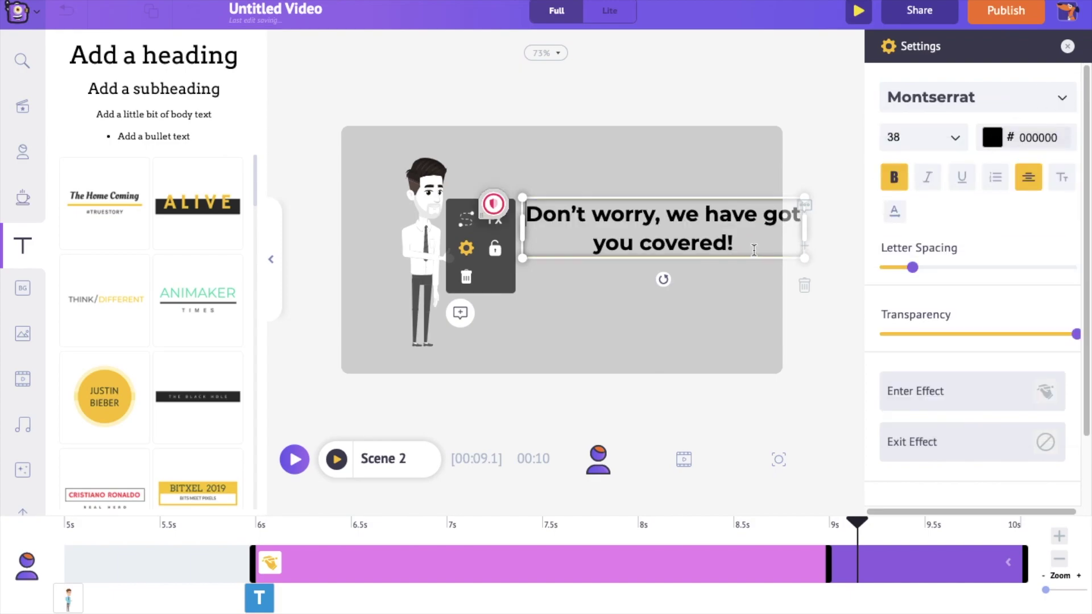
Preview the scene, then duplicate Scene 2 as a new Scene 3.
{"action": "left_click", "coordinate": [686, 183]}
{"action": "left_click", "coordinate": [648, 236]}
{"action": "left_click", "coordinate": [336, 460]}
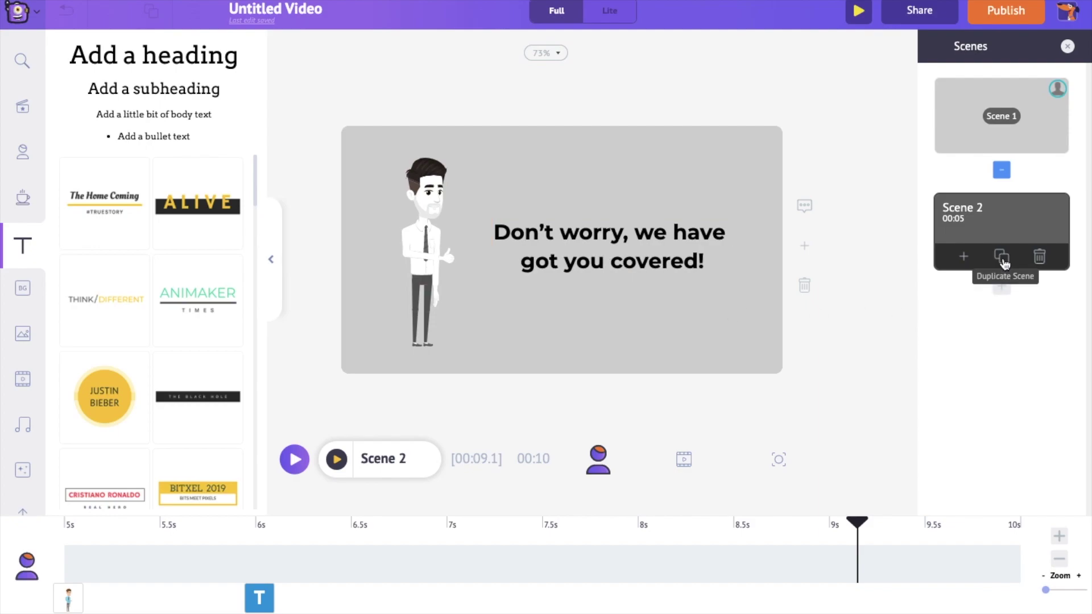
{"action": "left_click", "coordinate": [1002, 258]}
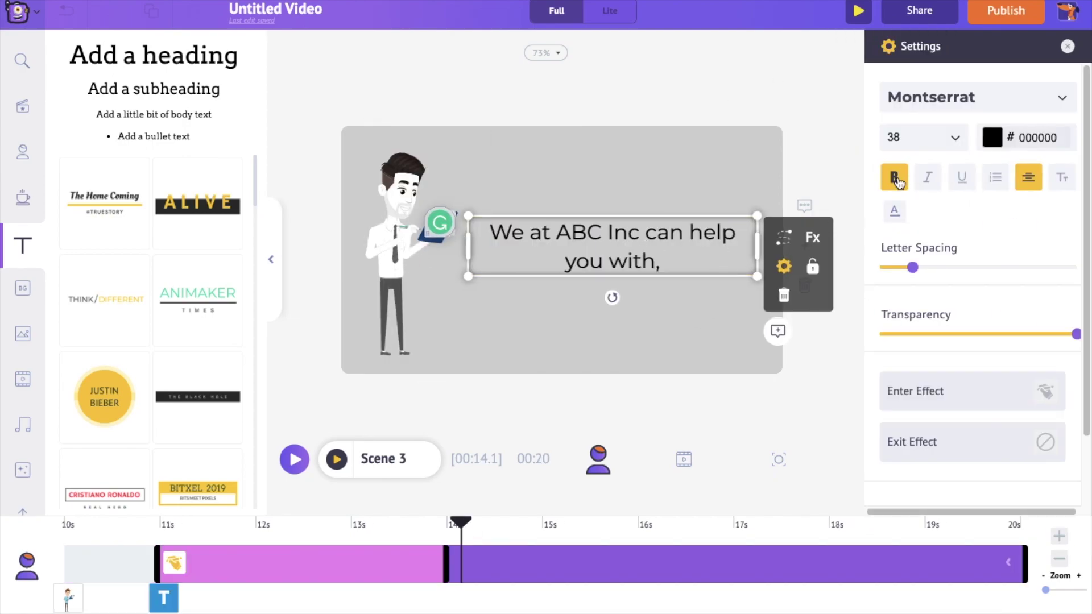
Finish Scene 4's text so it reads 'Our basic services starts at $10 for every 100 words.'.
{"action": "key", "text": "ctrl+a"}
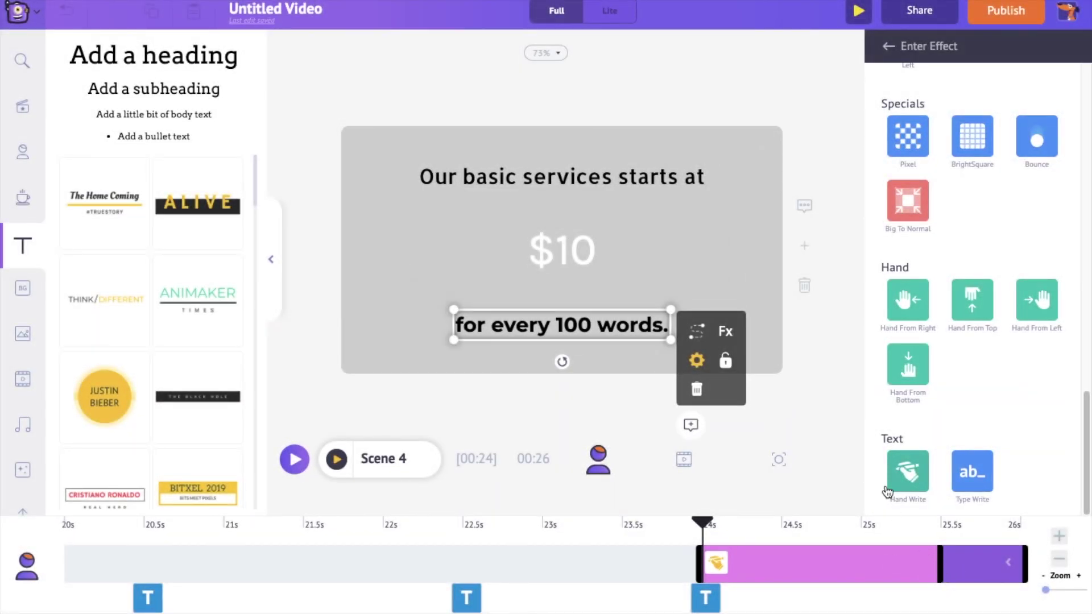
{"action": "left_click", "coordinate": [741, 401]}
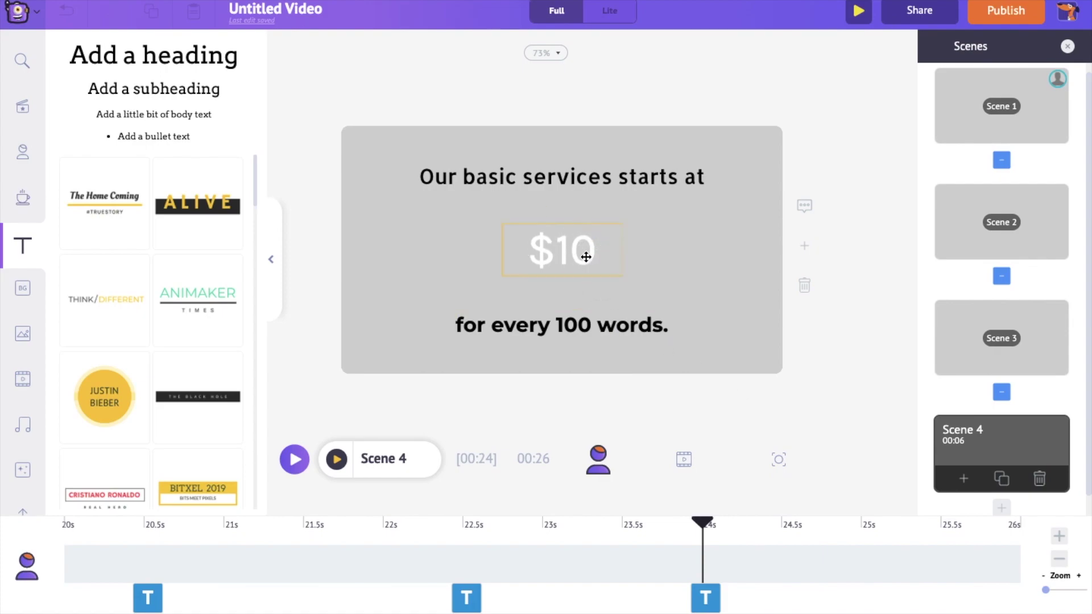
Add a red circle starting near 22.5s, shrink and centre it behind the $10 price.
{"action": "double_click", "coordinate": [585, 257]}
{"action": "left_click", "coordinate": [22, 200]}
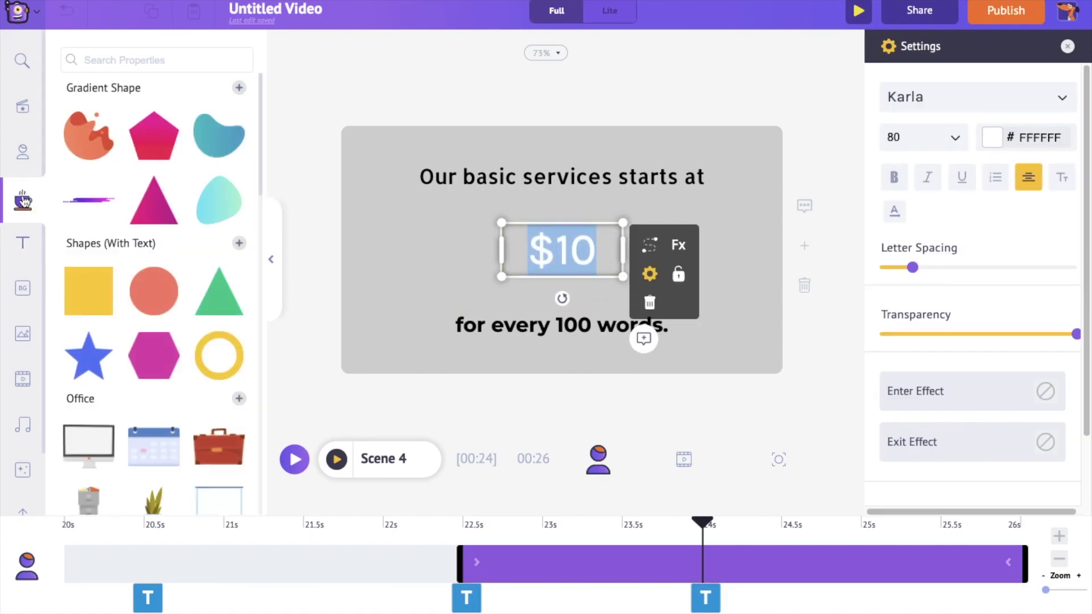
{"action": "left_click", "coordinate": [152, 297]}
{"action": "left_click_drag", "start_coordinate": [699, 563], "coordinate": [453, 541]}
{"action": "left_click", "coordinate": [662, 351]}
{"action": "left_click_drag", "start_coordinate": [661, 352], "coordinate": [563, 254]}
{"action": "left_click_drag", "start_coordinate": [521, 195], "coordinate": [572, 246]}
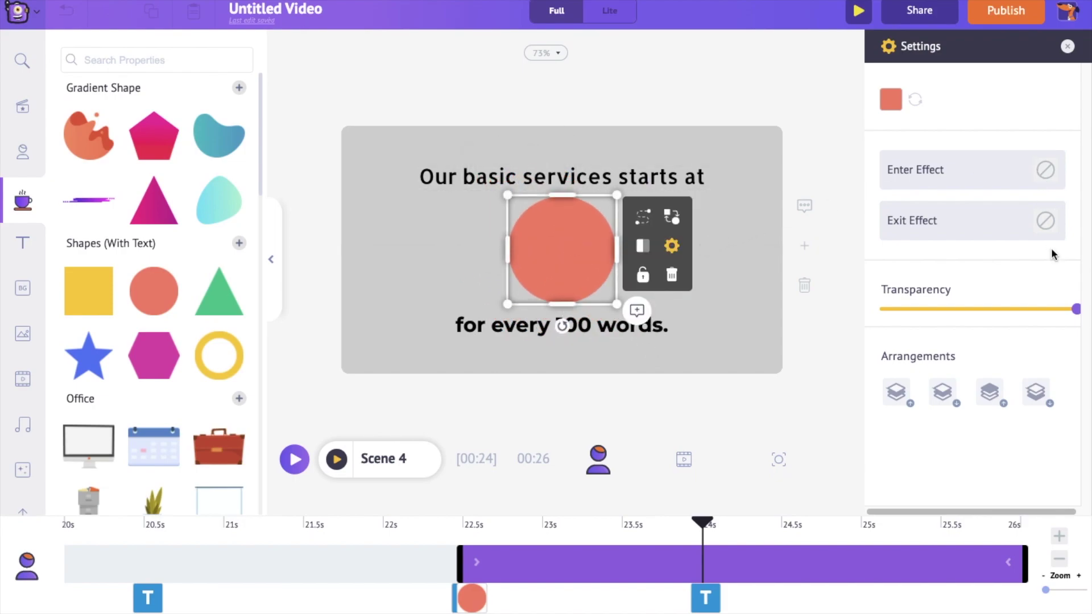
{"action": "left_click", "coordinate": [1032, 408]}
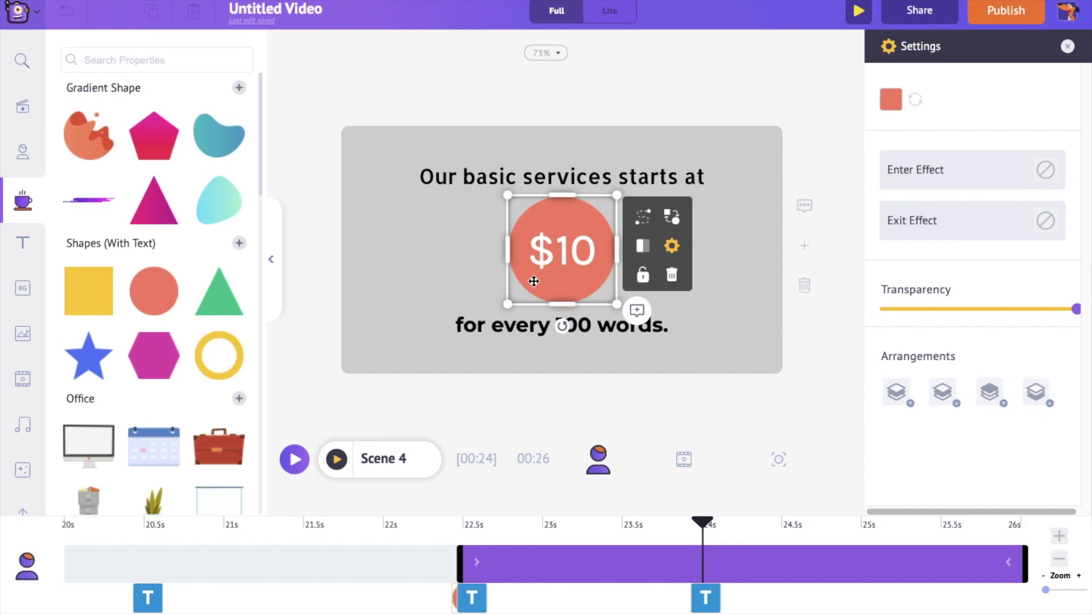
Group the circle with $10, give it a Hand From Right entry with a chosen hand, and preview.
{"action": "left_click_drag", "start_coordinate": [435, 246], "coordinate": [581, 274]}
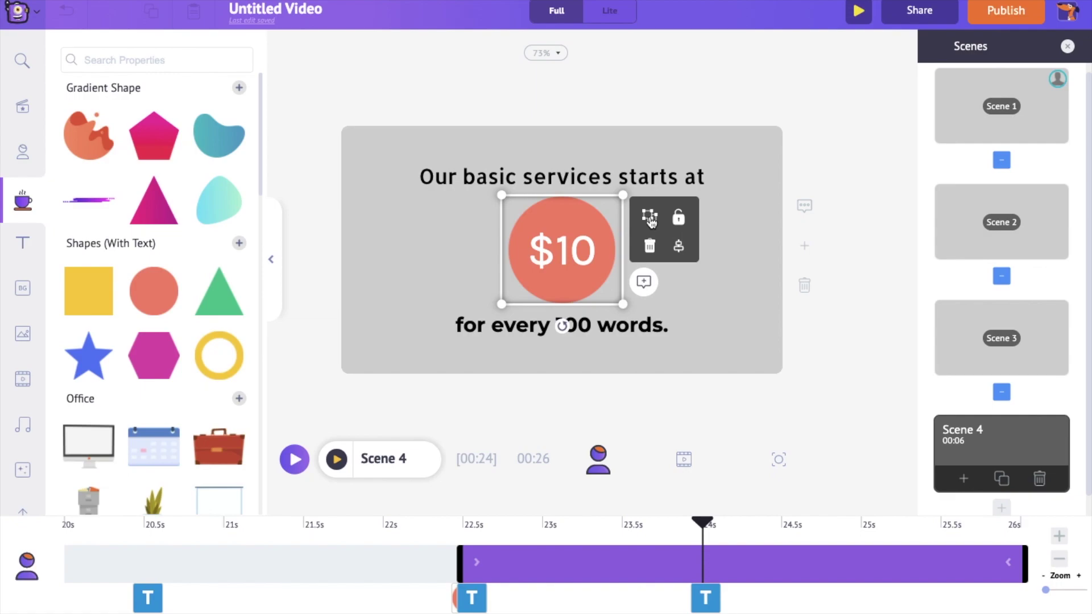
{"action": "left_click", "coordinate": [650, 217]}
{"action": "left_click", "coordinate": [977, 104]}
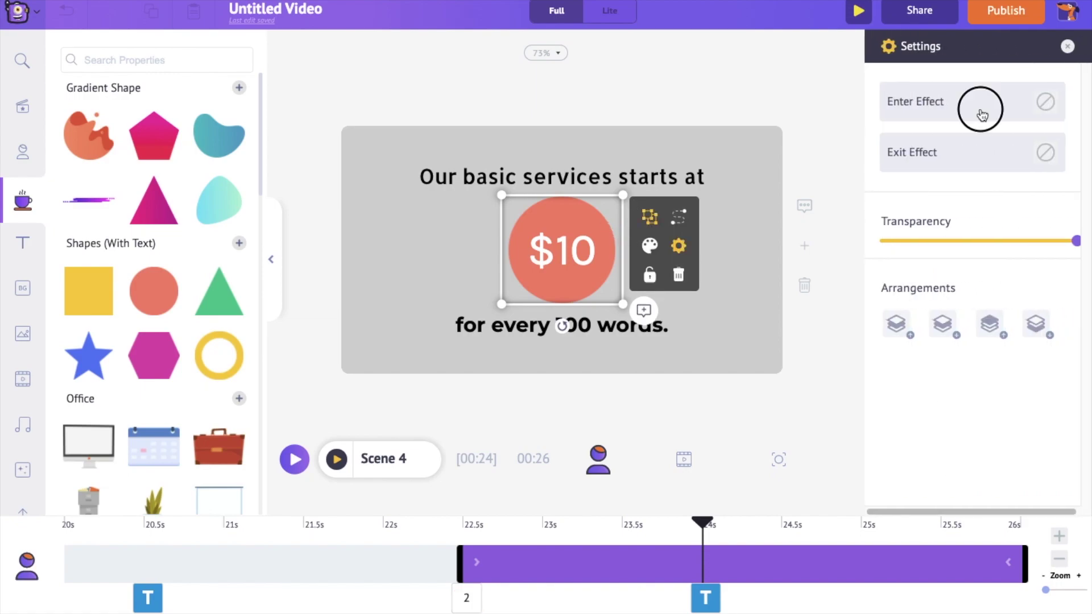
{"action": "scroll", "coordinate": [971, 260], "scroll_direction": "down", "scroll_amount": 10}
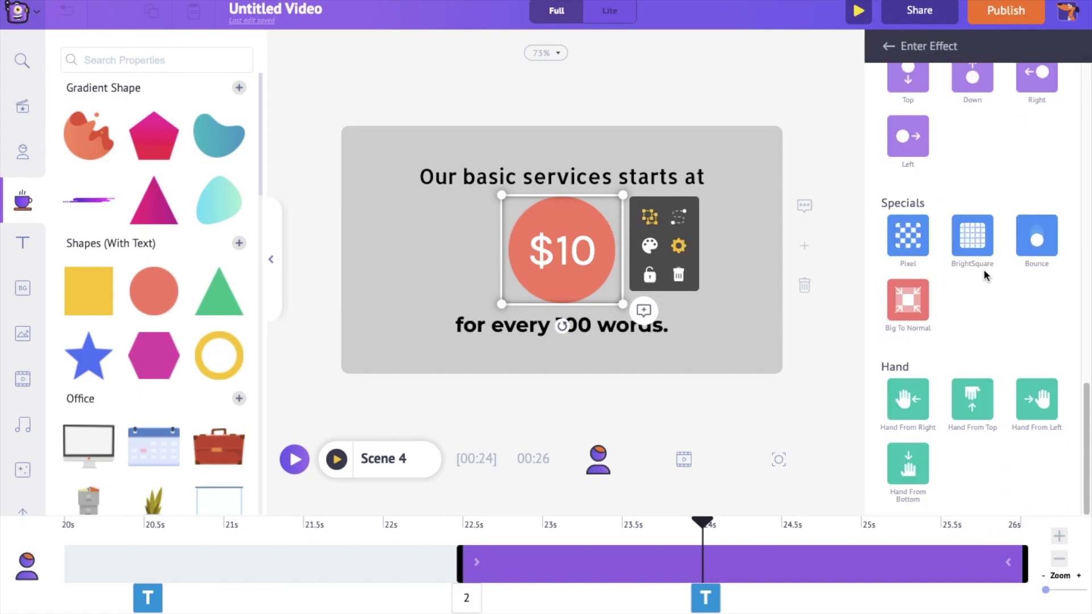
{"action": "left_click", "coordinate": [972, 398]}
{"action": "left_click", "coordinate": [904, 320]}
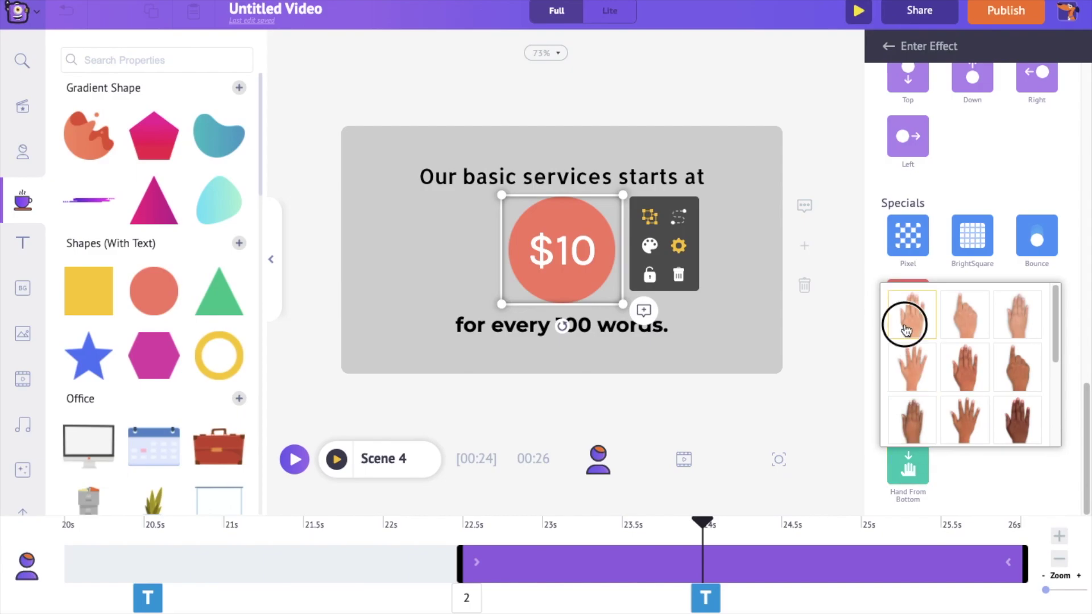
{"action": "left_click", "coordinate": [336, 459]}
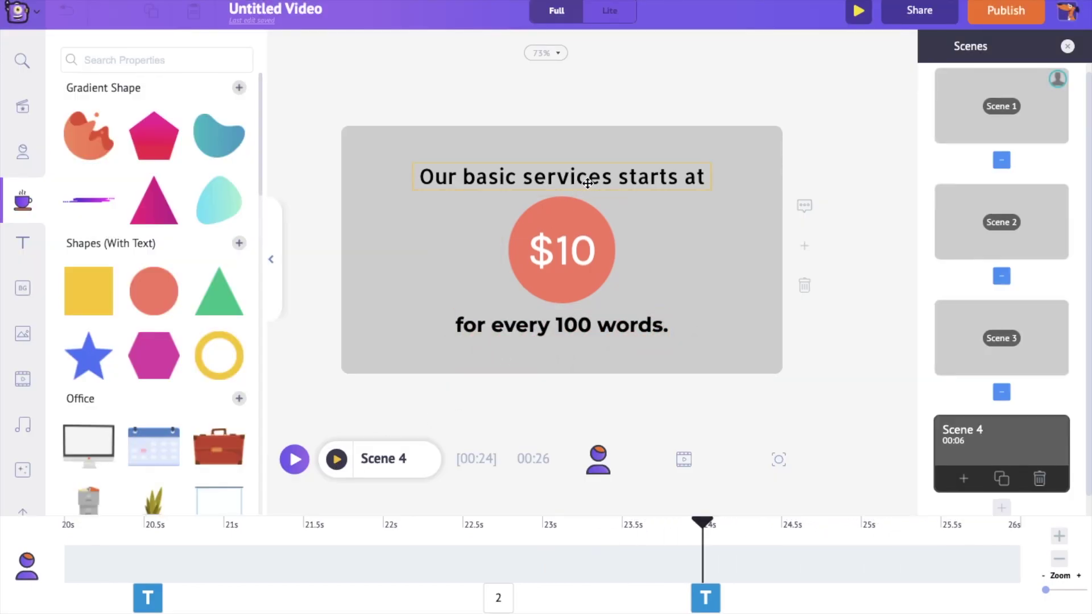
{"action": "left_click", "coordinate": [587, 183]}
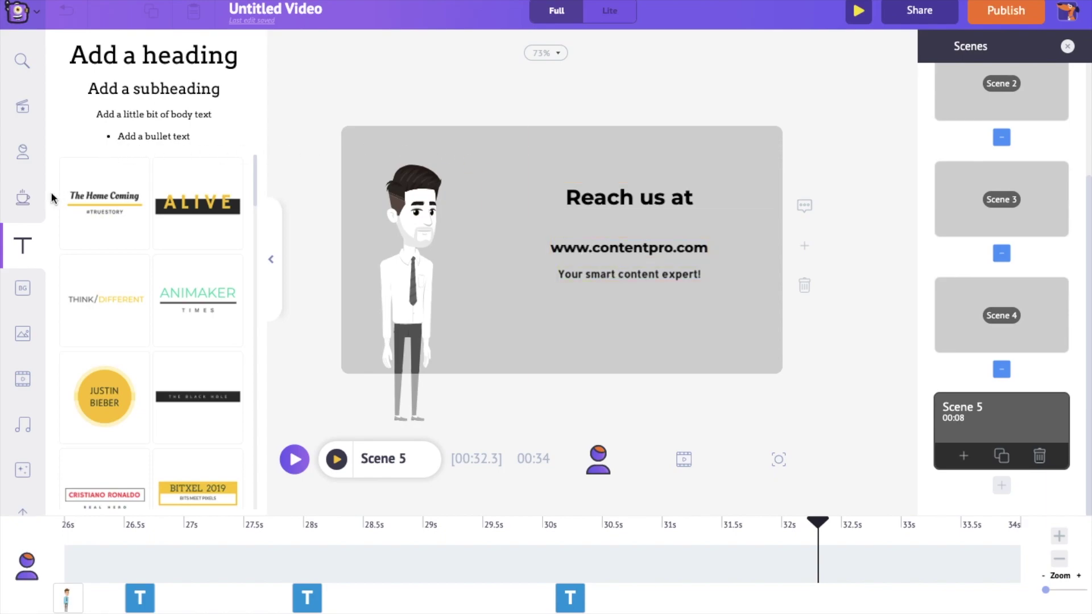
Add a yellow square and flatten it into a thin bar under 'Reach us at'.
{"action": "left_click", "coordinate": [22, 200]}
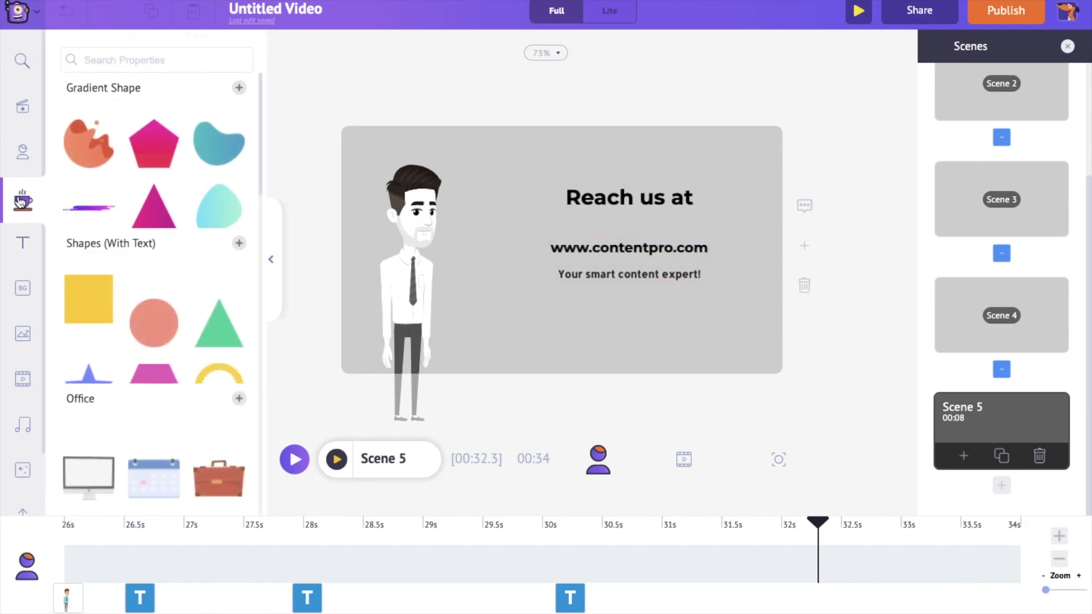
{"action": "scroll", "coordinate": [57, 245], "scroll_direction": "down", "scroll_amount": 3}
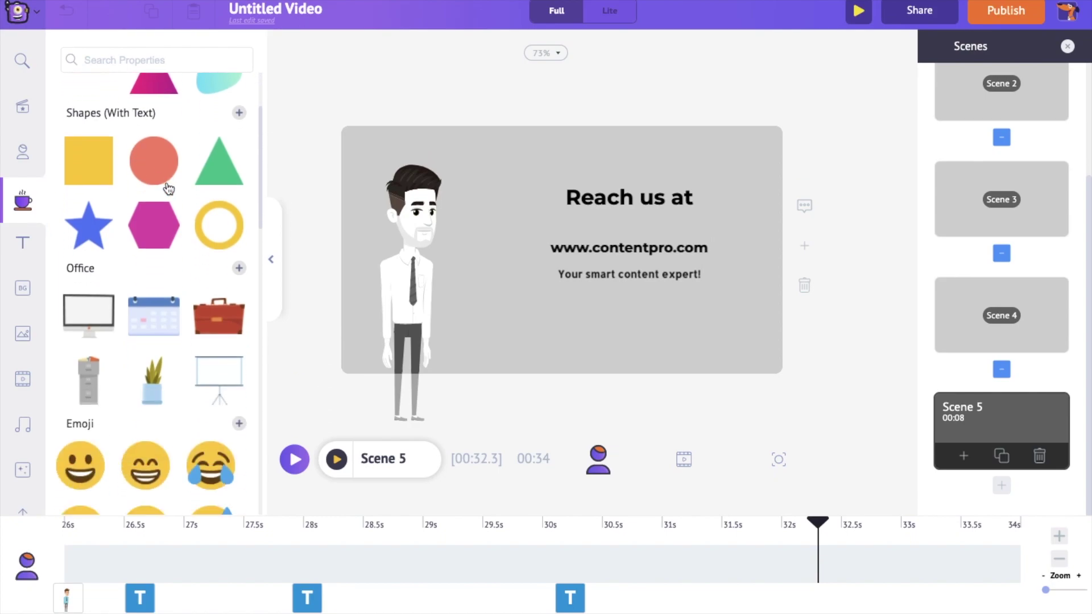
{"action": "scroll", "coordinate": [57, 244], "scroll_direction": "up", "scroll_amount": 3}
{"action": "left_click", "coordinate": [89, 295]}
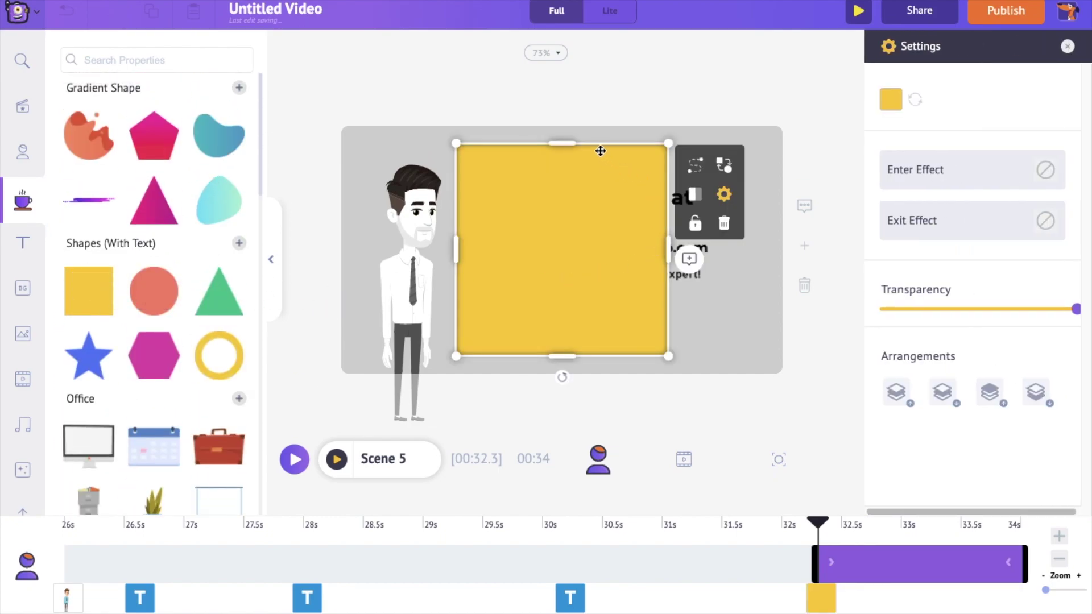
{"action": "left_click_drag", "start_coordinate": [570, 146], "coordinate": [678, 228]}
Make the line under 'Reach us at' black with a Wipe Left entry effect.
{"action": "left_click", "coordinate": [890, 102]}
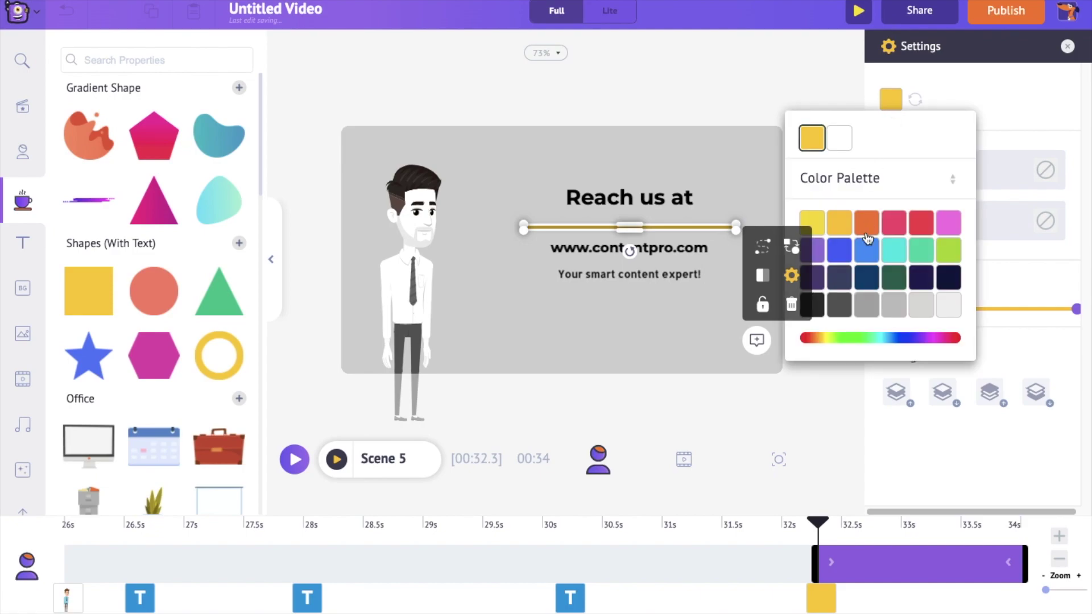
{"action": "left_click", "coordinate": [835, 340]}
{"action": "left_click_drag", "start_coordinate": [828, 309], "coordinate": [784, 370]}
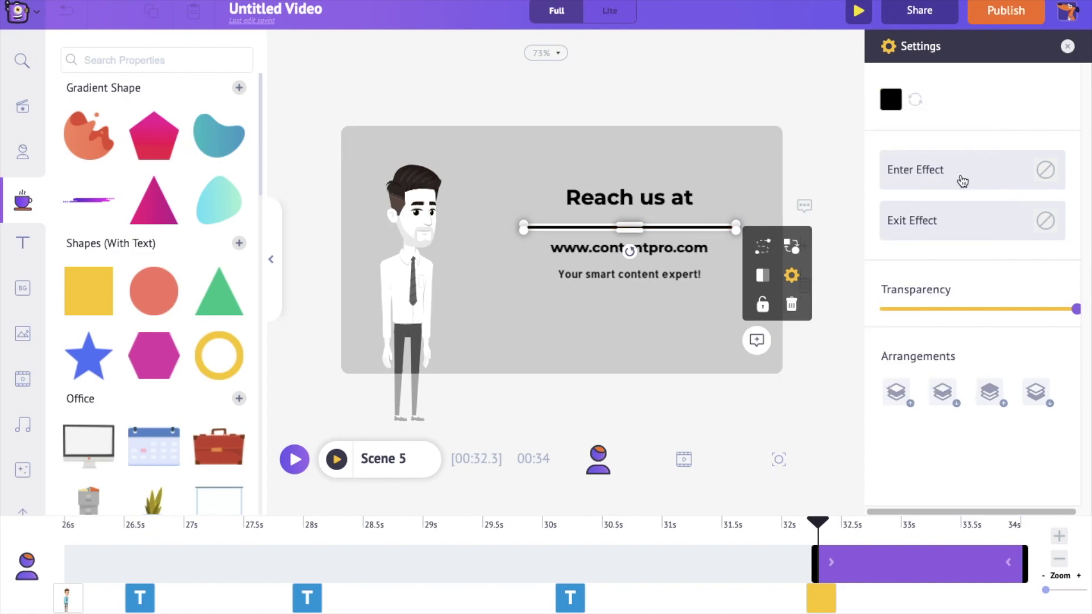
{"action": "left_click", "coordinate": [962, 180]}
{"action": "scroll", "coordinate": [927, 227], "scroll_direction": "down", "scroll_amount": 5}
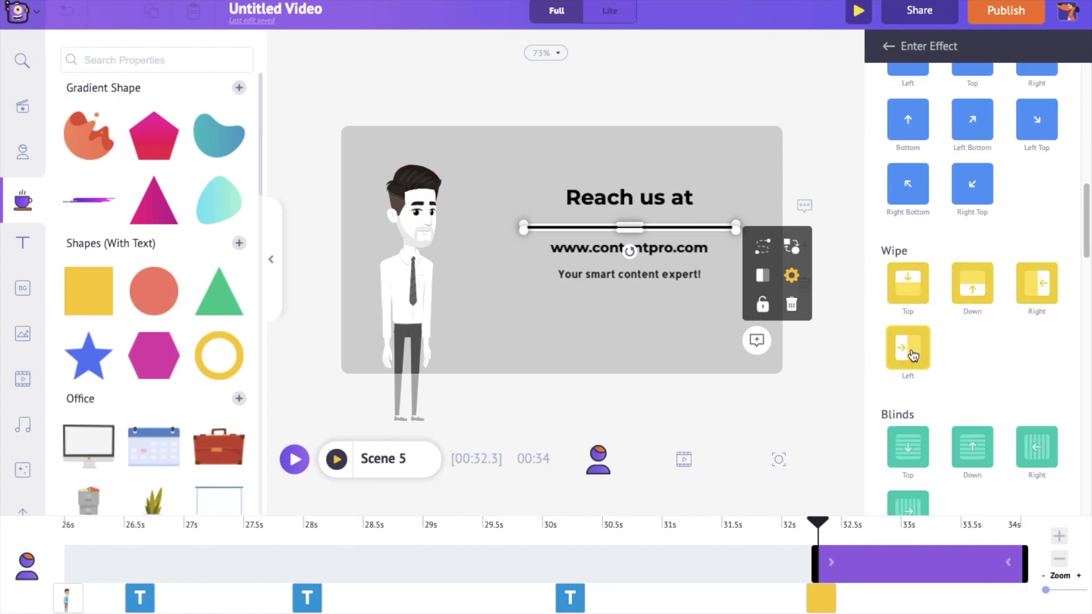
{"action": "left_click", "coordinate": [908, 355]}
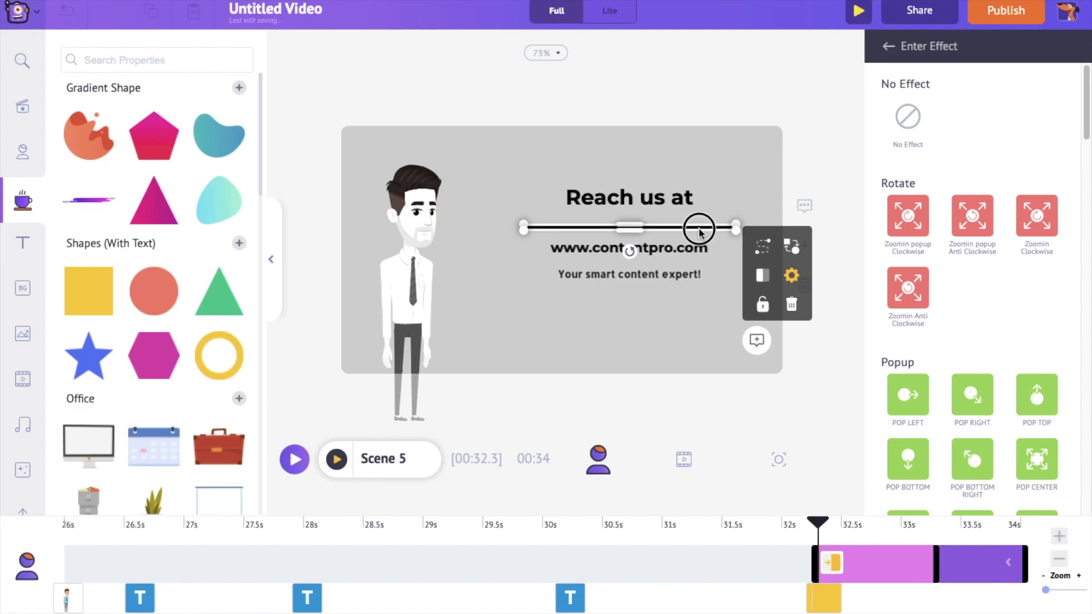
Place a matching line below the tagline, align it with the upper one, and preview Scene 5.
{"action": "left_click_drag", "start_coordinate": [699, 230], "coordinate": [699, 303]}
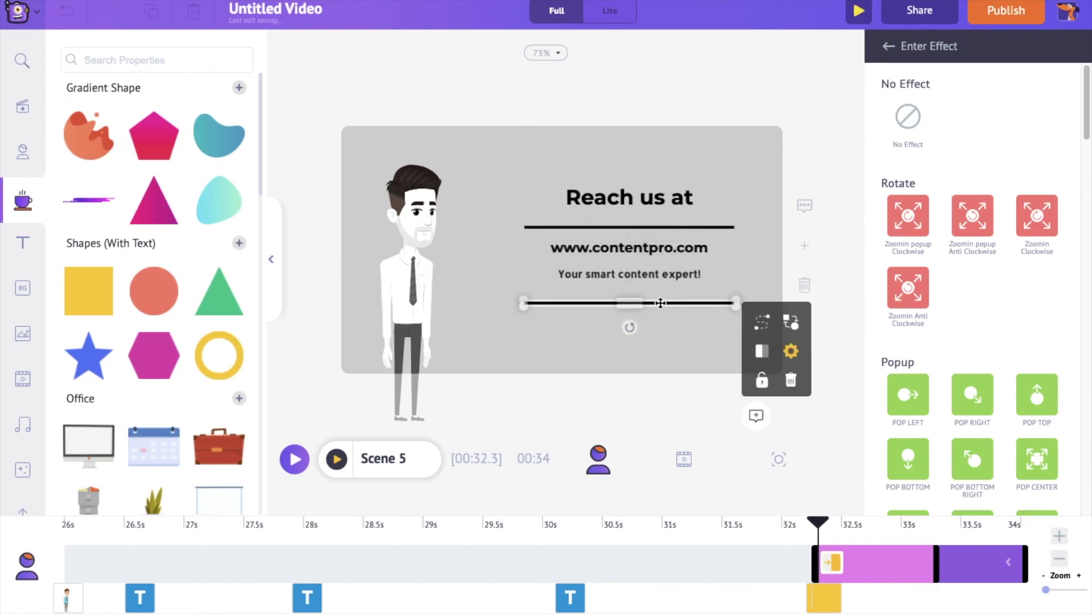
{"action": "left_click", "coordinate": [630, 302]}
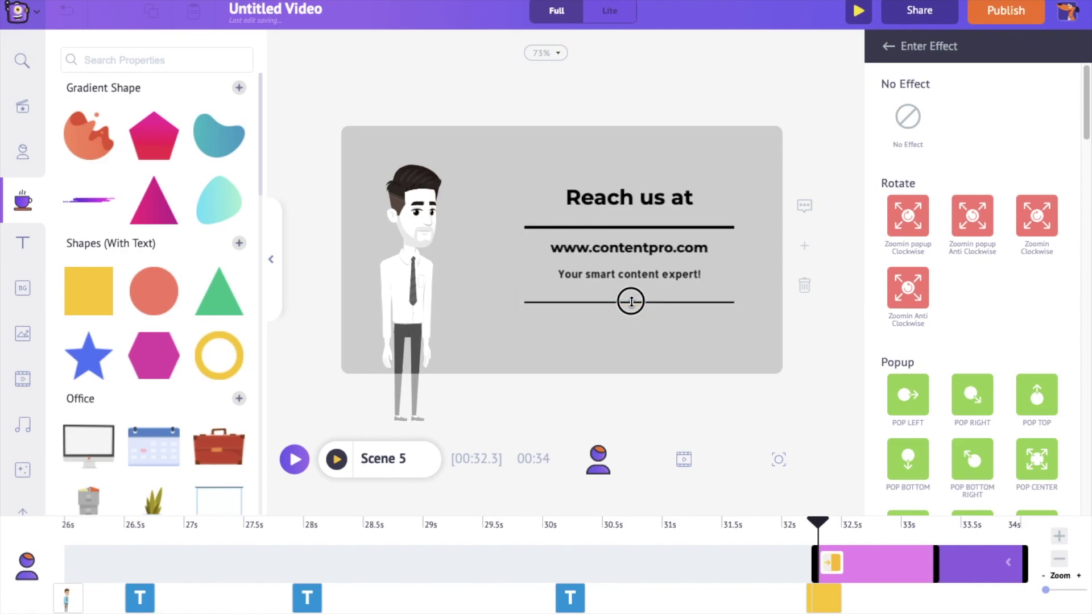
{"action": "left_click_drag", "start_coordinate": [630, 301], "coordinate": [692, 302]}
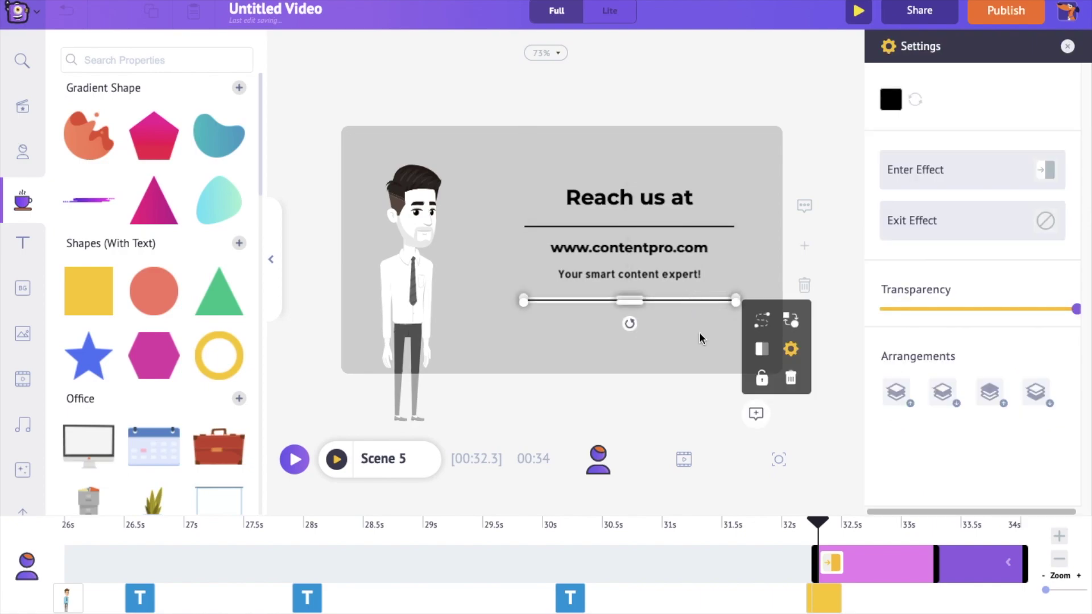
{"action": "left_click", "coordinate": [698, 336]}
{"action": "left_click", "coordinate": [335, 459]}
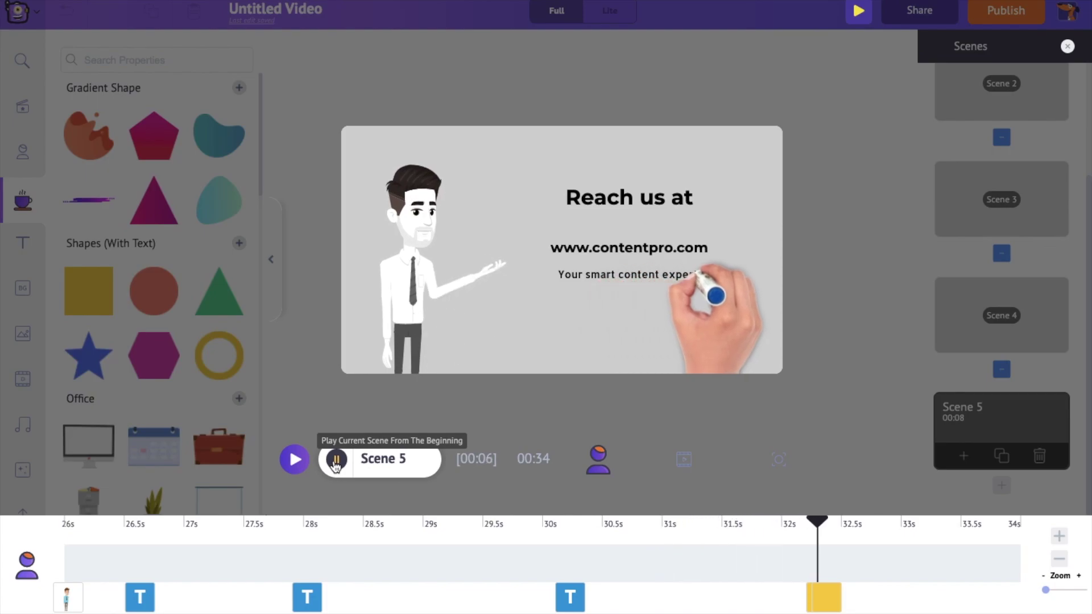
Stop the preview and add a Slide Left transition between Scene 1 and Scene 2.
{"action": "left_click", "coordinate": [336, 461]}
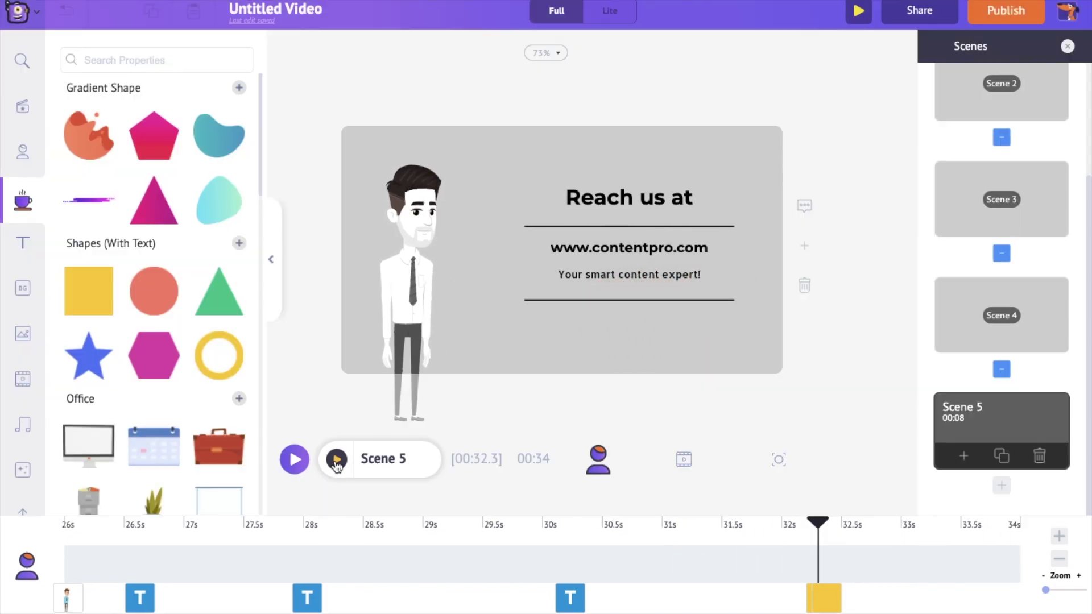
{"action": "scroll", "coordinate": [995, 342], "scroll_direction": "up", "scroll_amount": 2}
{"action": "scroll", "coordinate": [995, 349], "scroll_direction": "down", "scroll_amount": 2}
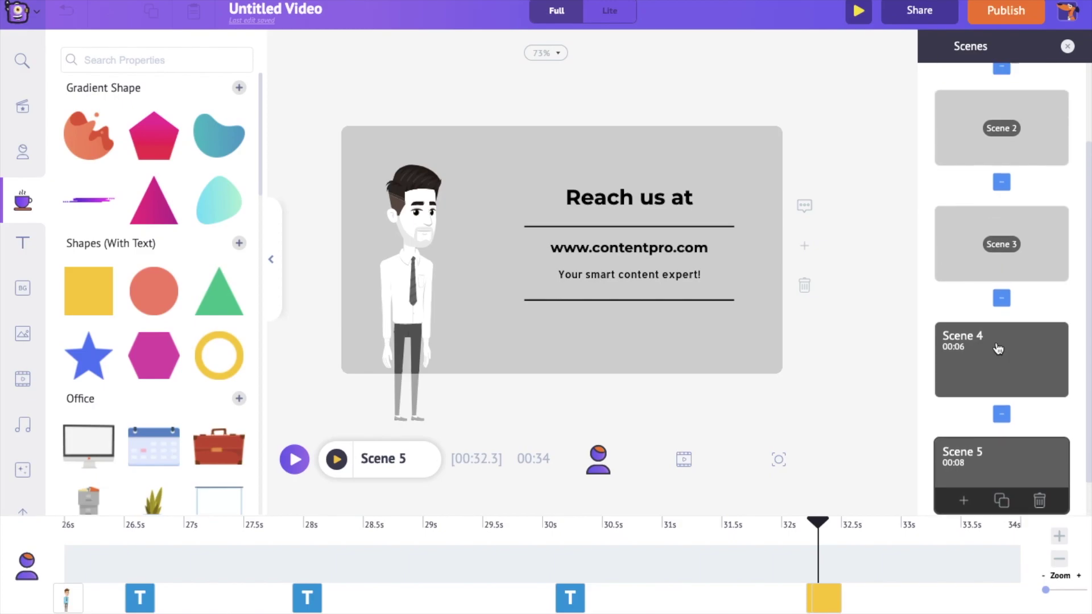
{"action": "scroll", "coordinate": [967, 256], "scroll_direction": "up", "scroll_amount": 3}
{"action": "left_click", "coordinate": [998, 173]}
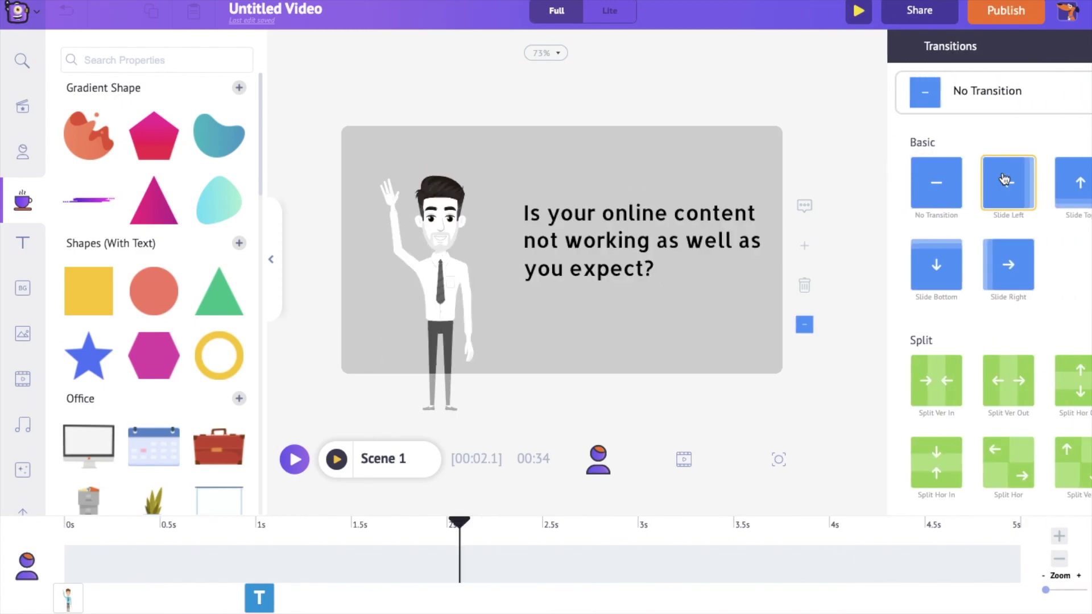
{"action": "scroll", "coordinate": [1001, 188], "scroll_direction": "down", "scroll_amount": 2}
{"action": "scroll", "coordinate": [1001, 216], "scroll_direction": "down", "scroll_amount": 10}
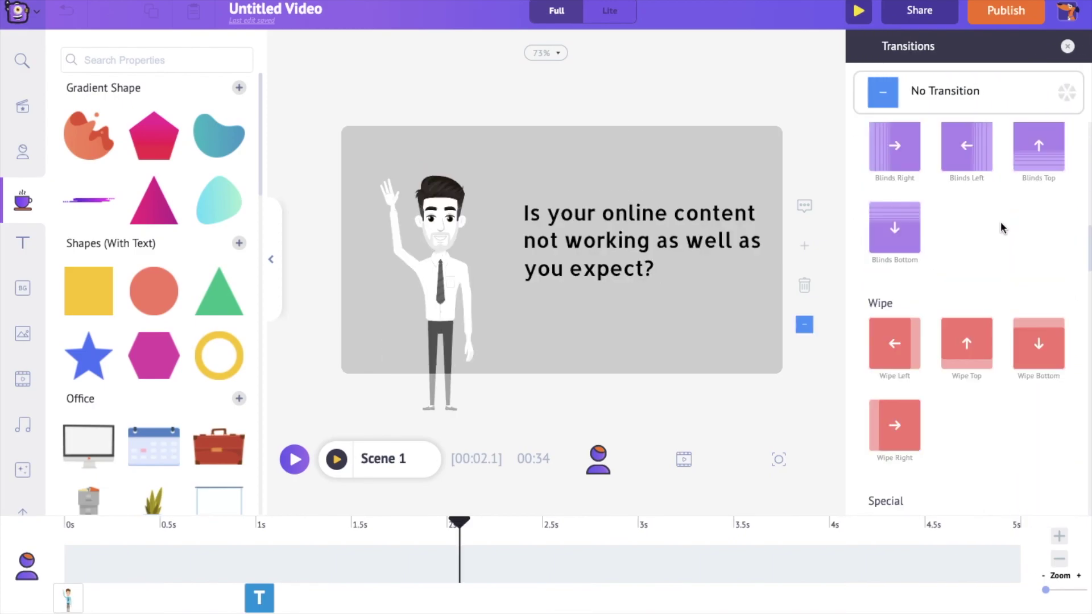
{"action": "scroll", "coordinate": [999, 228], "scroll_direction": "up", "scroll_amount": 9}
{"action": "scroll", "coordinate": [1001, 234], "scroll_direction": "up", "scroll_amount": 3}
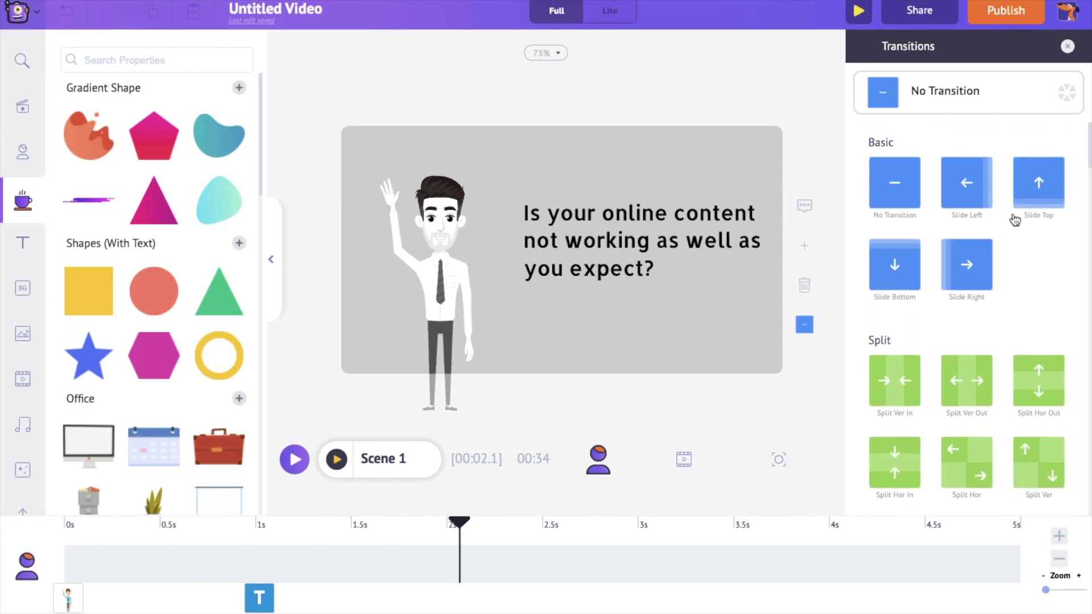
{"action": "left_click", "coordinate": [971, 203]}
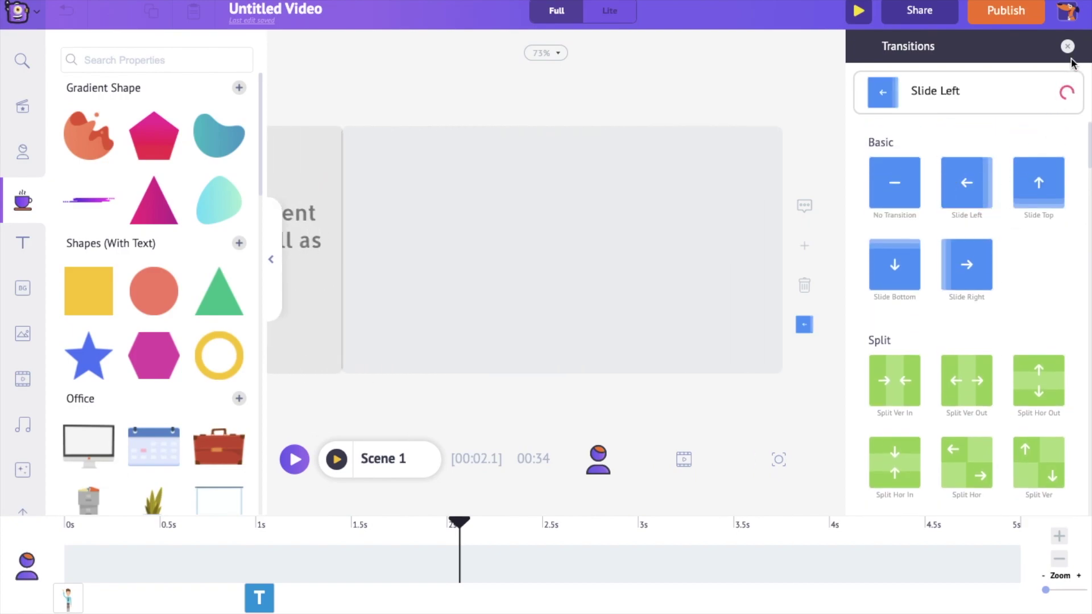
{"action": "left_click", "coordinate": [1067, 46]}
Give Scene 4 a Slide Top transition.
{"action": "left_click", "coordinate": [1001, 371]}
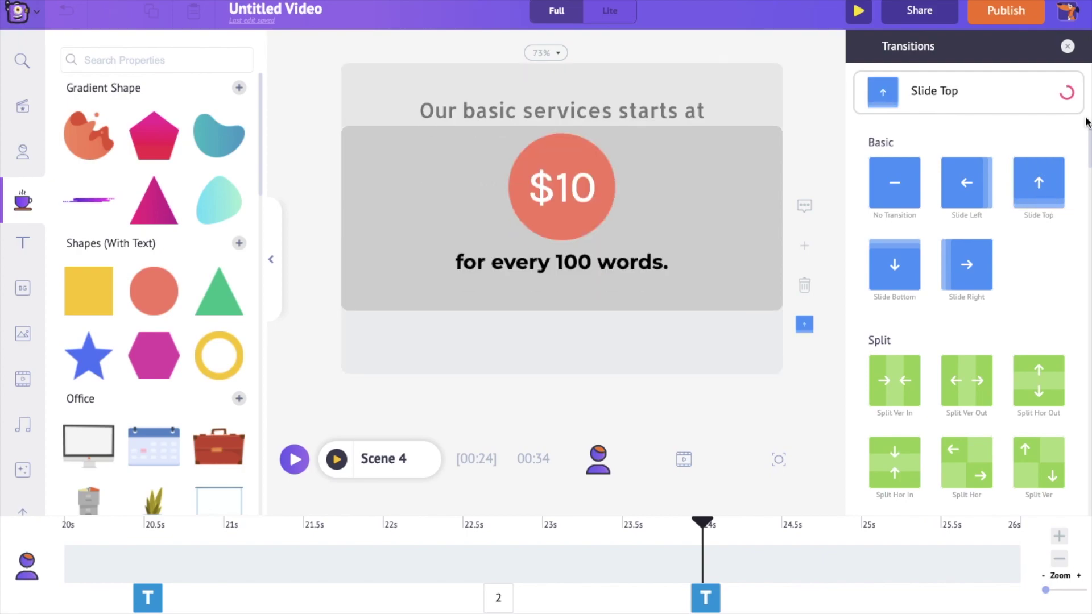
{"action": "left_click", "coordinate": [1067, 46]}
{"action": "scroll", "coordinate": [23, 379], "scroll_direction": "down", "scroll_amount": 1}
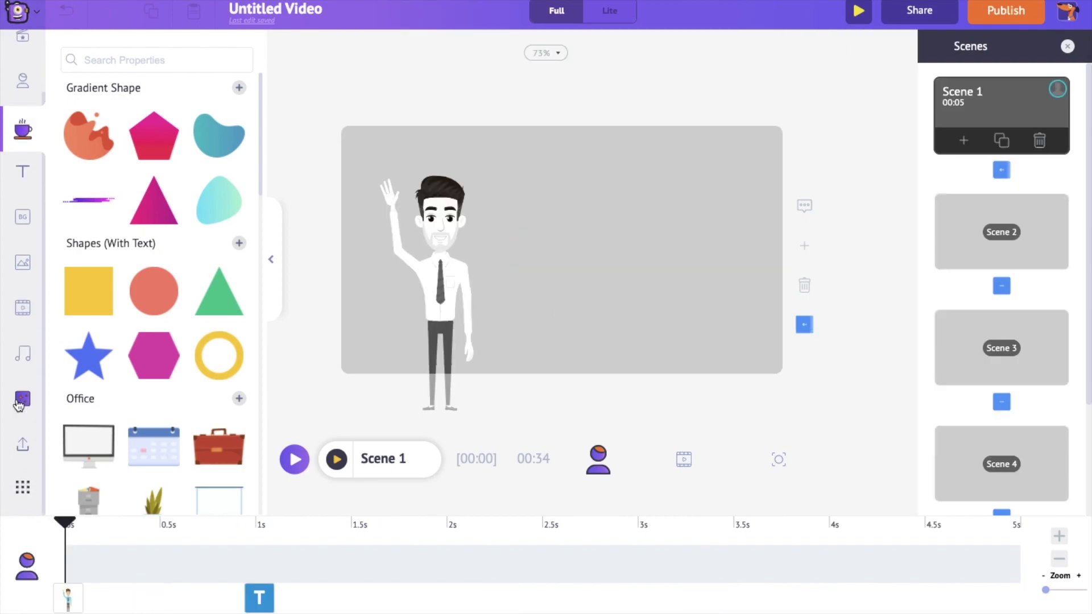
Search the music library for 'illuminate' and add the Illuminate track beneath all scenes.
{"action": "left_click", "coordinate": [20, 364]}
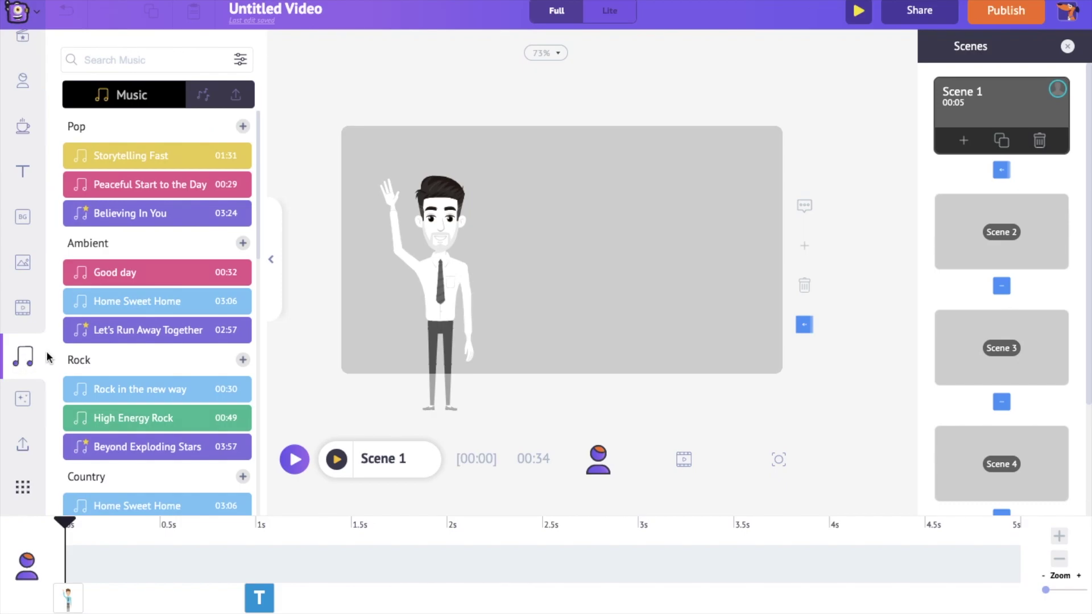
{"action": "scroll", "coordinate": [56, 358], "scroll_direction": "down", "scroll_amount": 6}
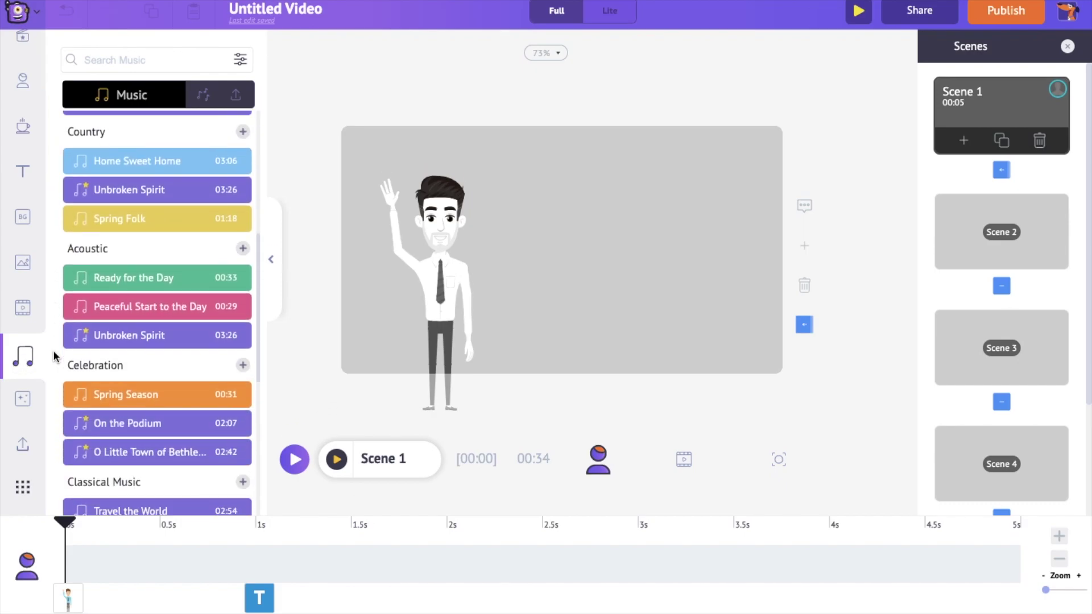
{"action": "type", "text": "illuminate"}
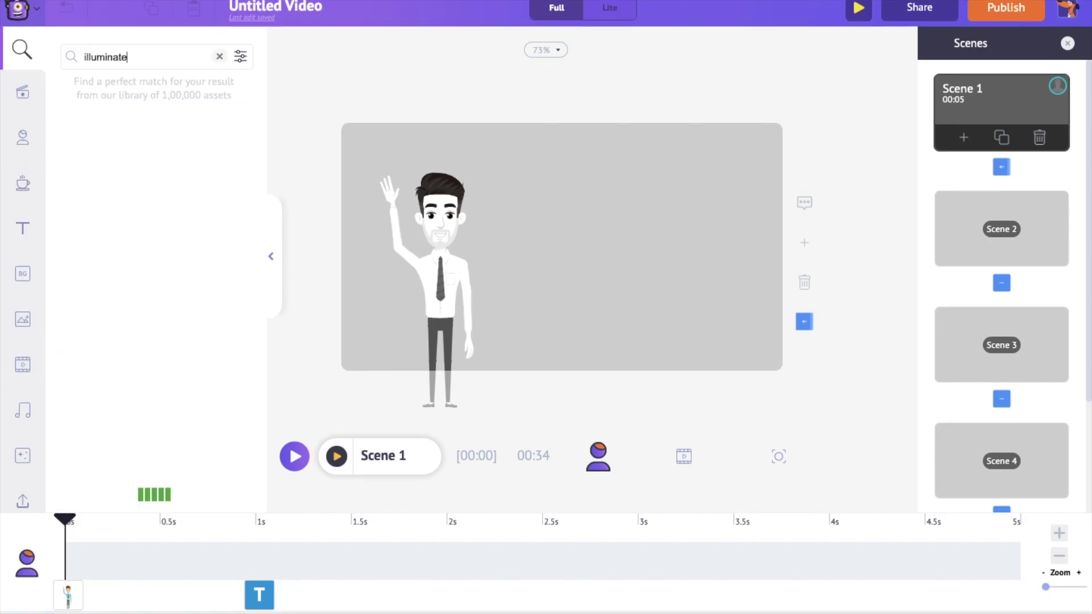
{"action": "key", "text": "Return"}
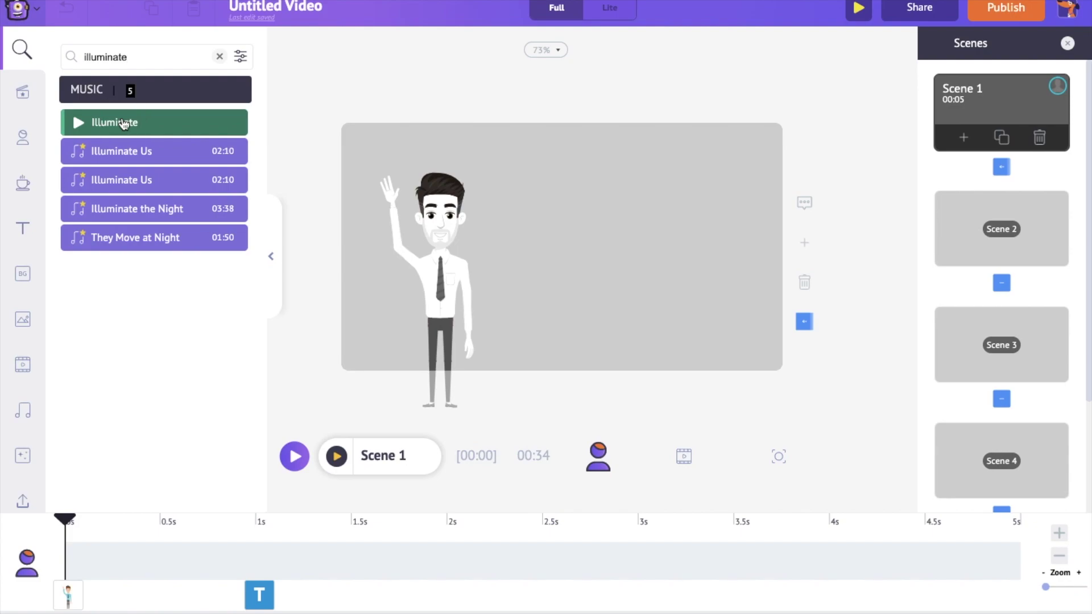
{"action": "left_click", "coordinate": [123, 123]}
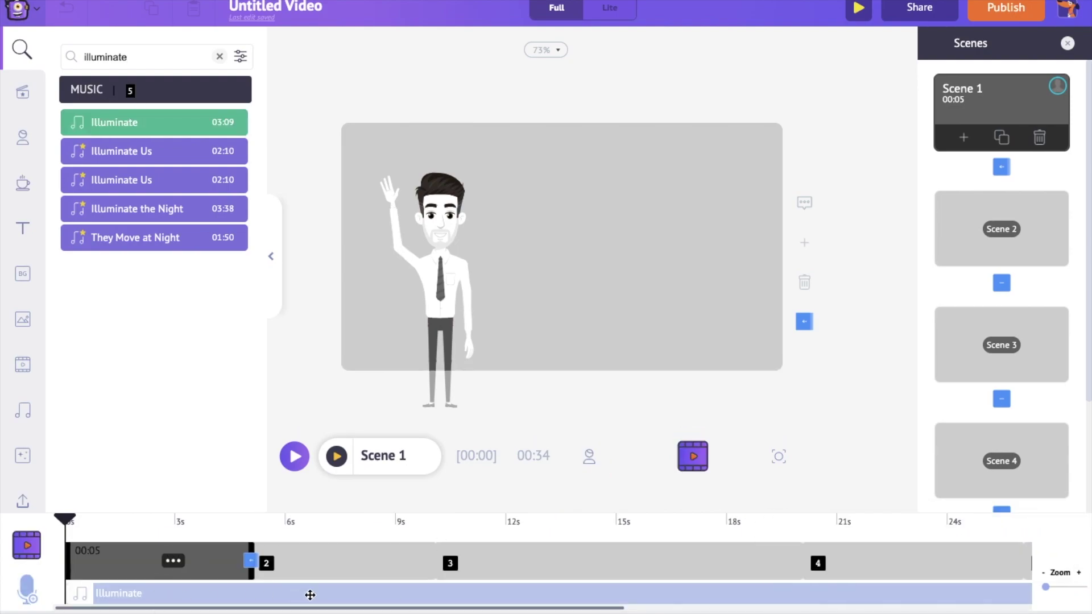
{"action": "left_click", "coordinate": [264, 593]}
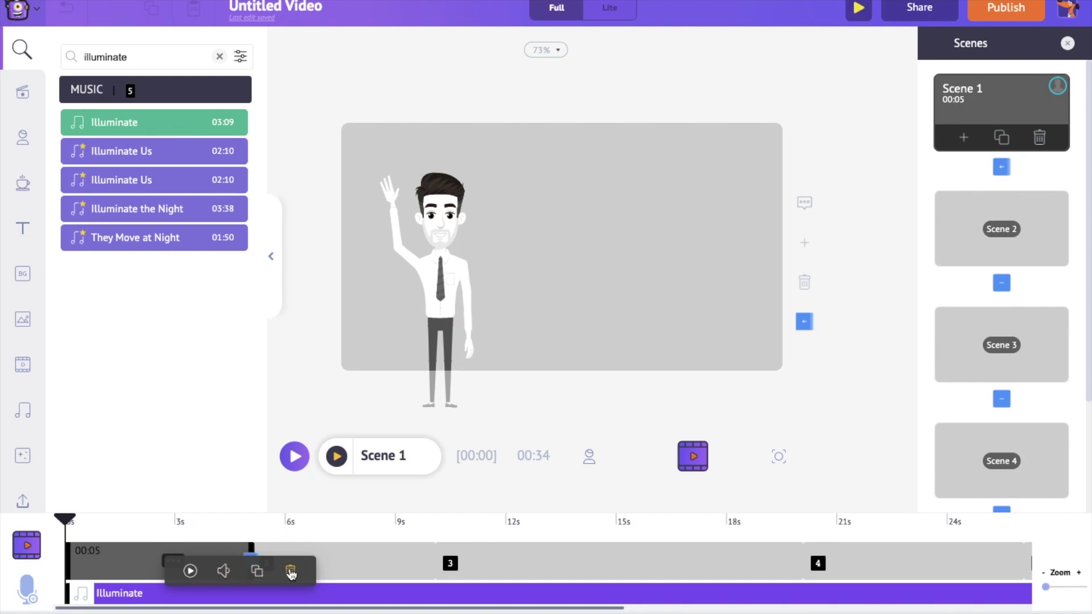
{"action": "left_click", "coordinate": [355, 532]}
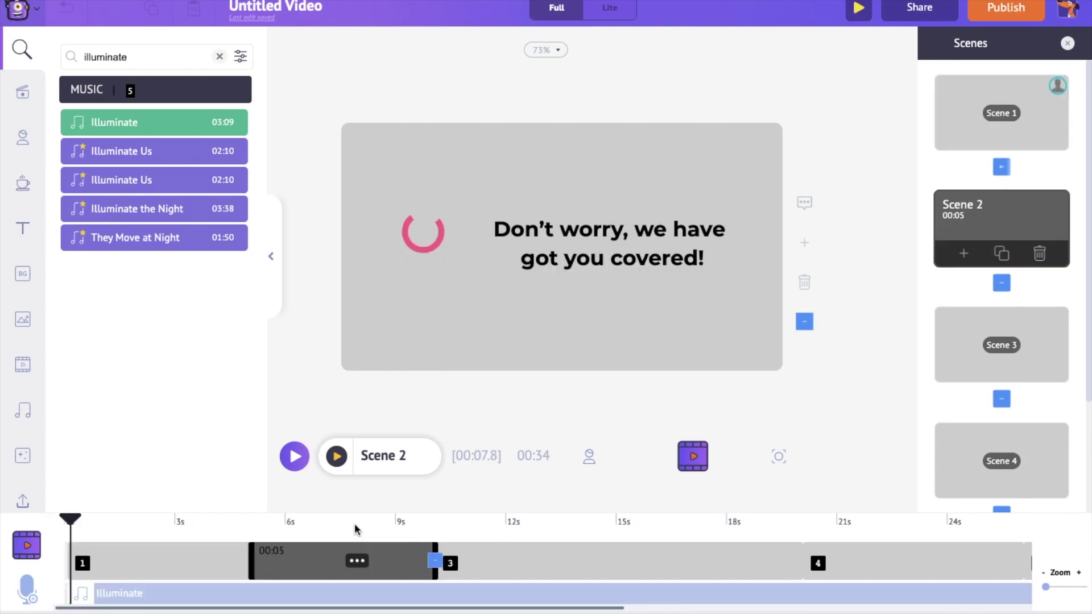
{"action": "left_click", "coordinate": [860, 14]}
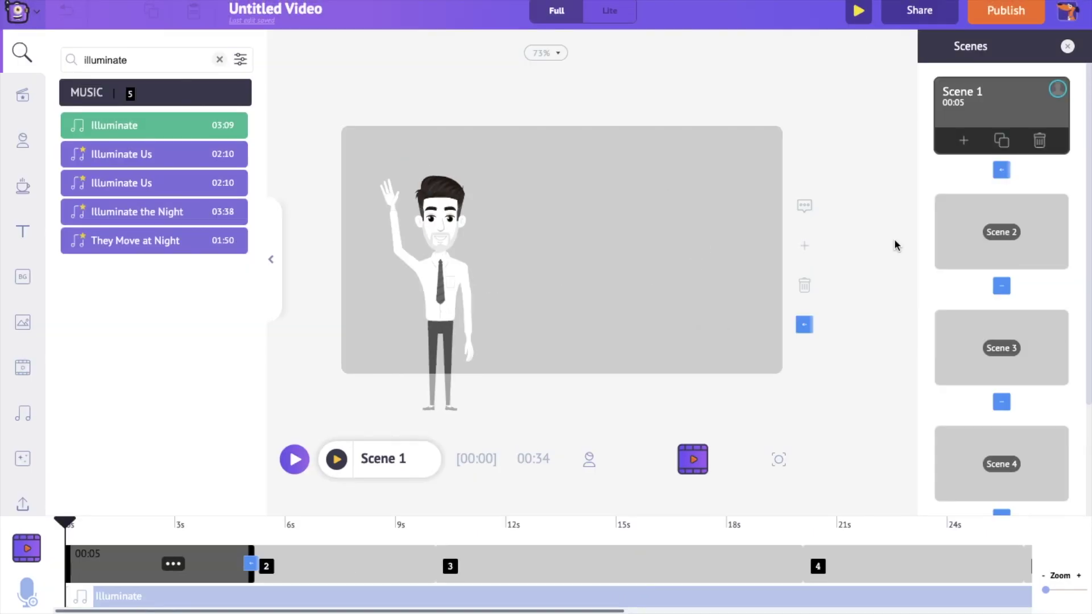
Bring up the Download Video settings from Publish, set to HD 720p mp4.
{"action": "left_click", "coordinate": [990, 17]}
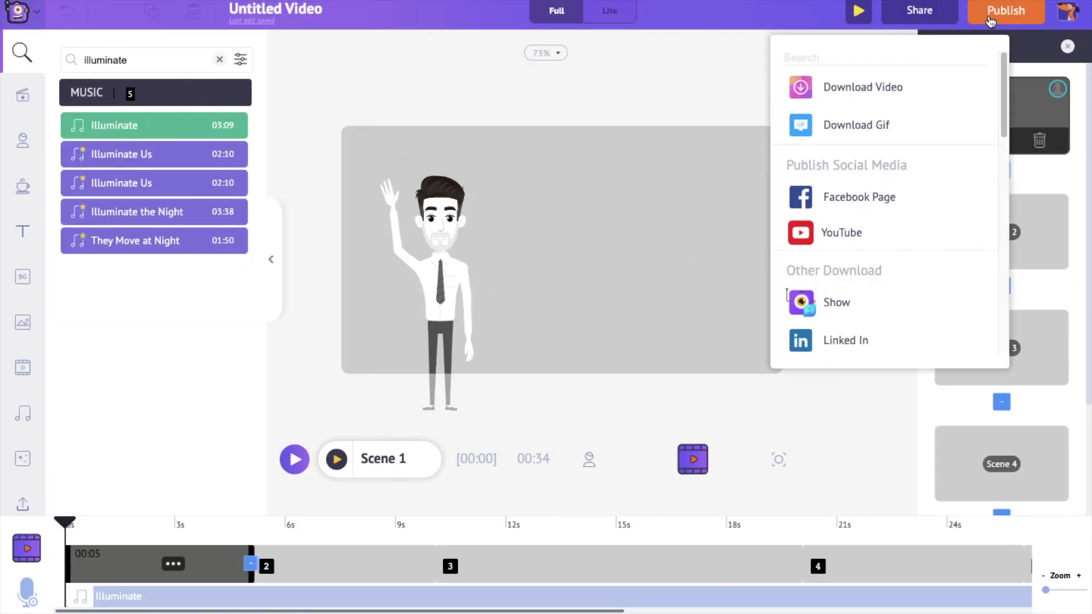
{"action": "left_click", "coordinate": [923, 85]}
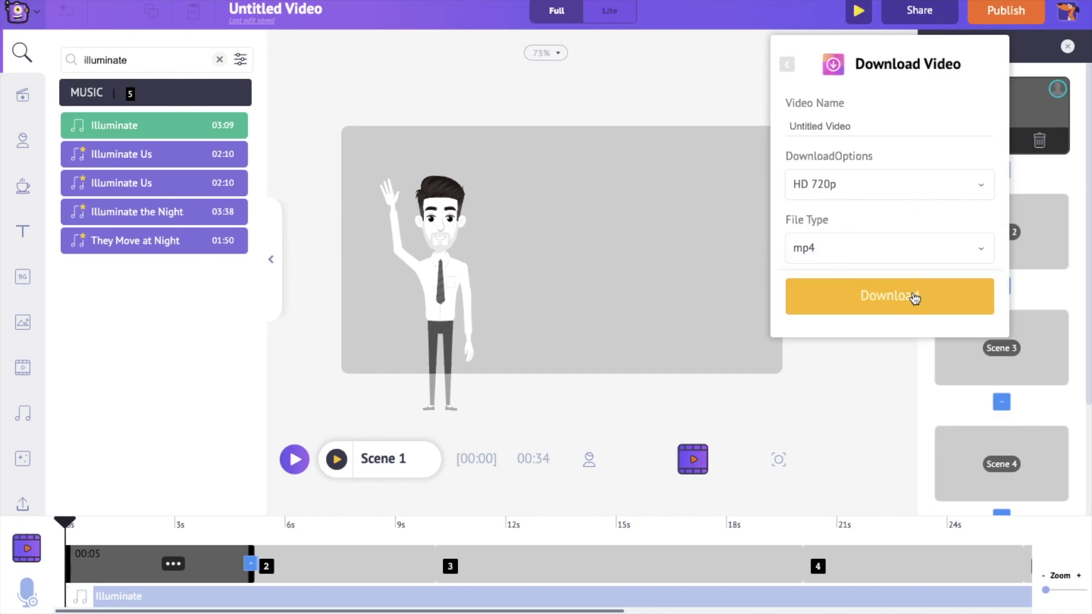